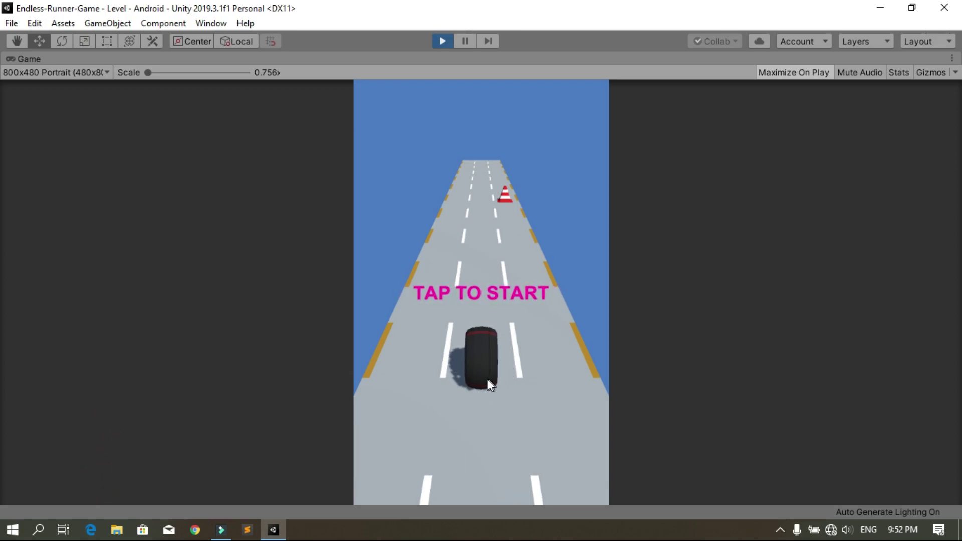
# - Start a run, then swerve the tire between left, centre and right lanes and jump
pyautogui.click(536, 378)
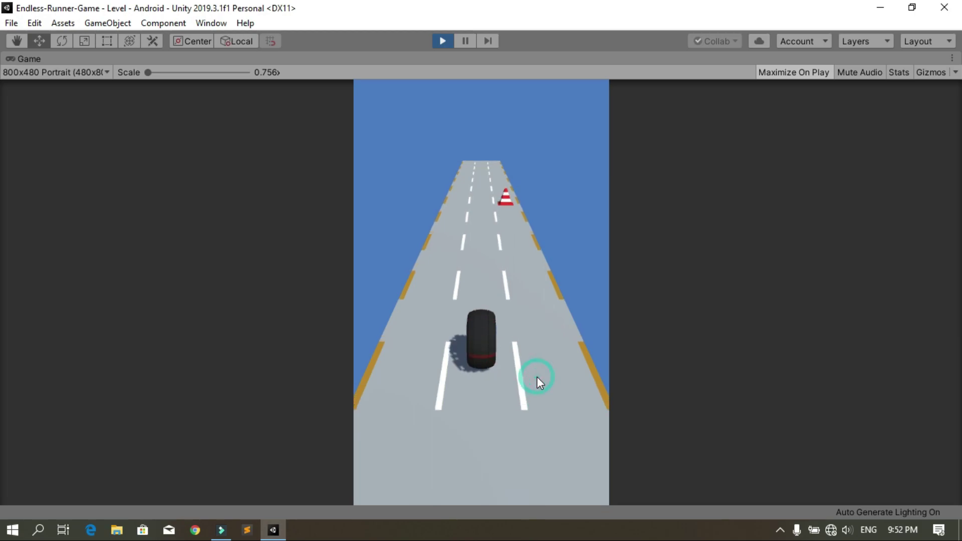
pyautogui.moveTo(531, 373)
pyautogui.mouseDown()
pyautogui.moveTo(423, 364)
pyautogui.moveTo(623, 389)
pyautogui.mouseUp()
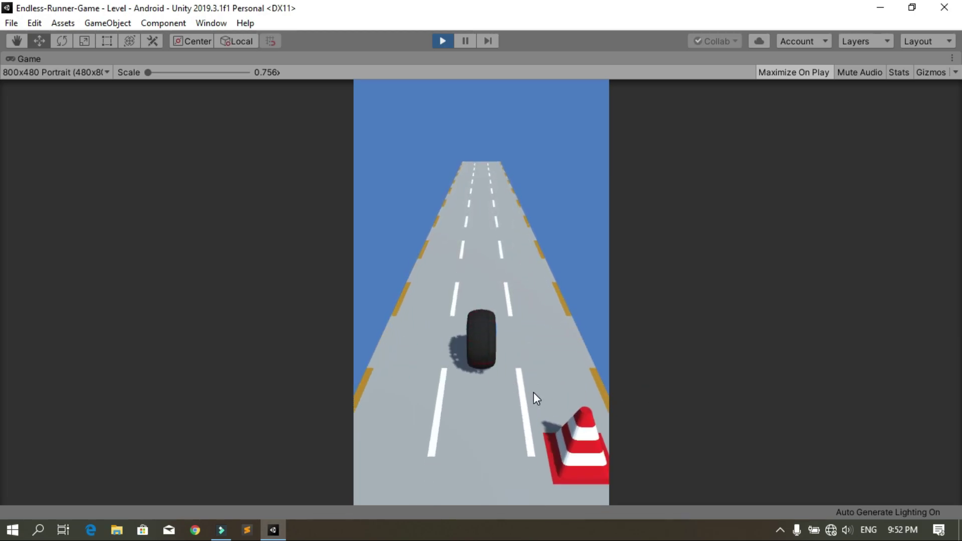
pyautogui.moveTo(490, 376); pyautogui.dragTo(480, 205)
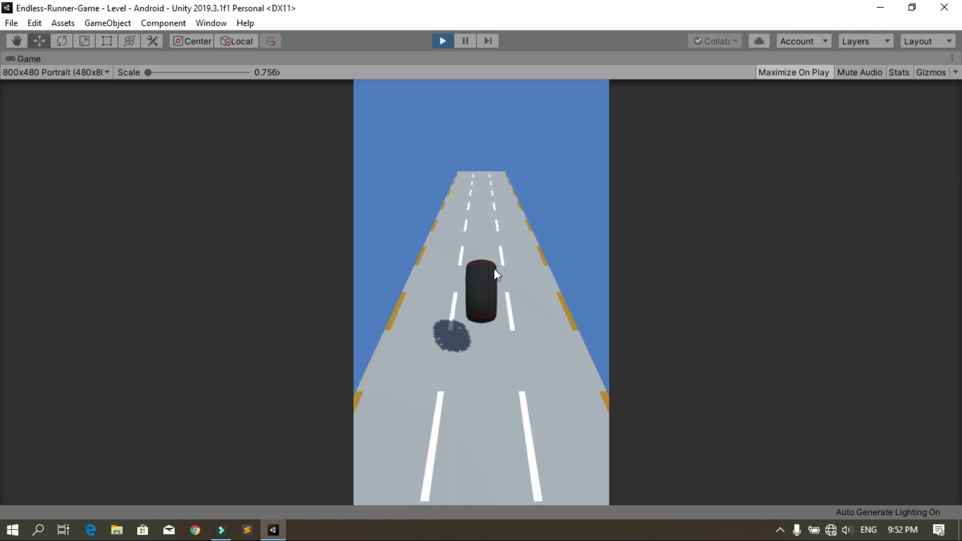
pyautogui.moveTo(498, 359)
pyautogui.mouseDown()
pyautogui.moveTo(359, 368)
pyautogui.moveTo(512, 355)
pyautogui.moveTo(482, 233)
pyautogui.moveTo(380, 270)
pyautogui.moveTo(539, 295)
pyautogui.mouseUp()
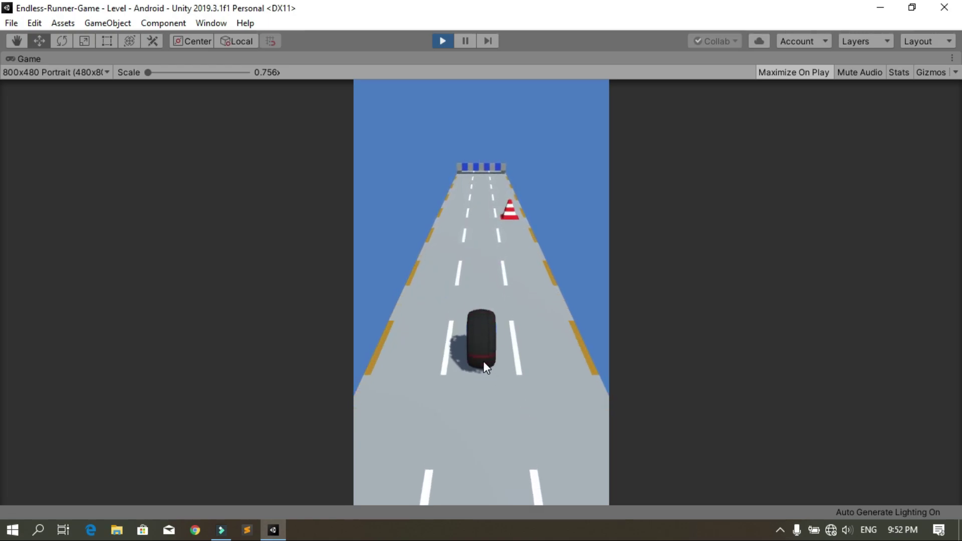
pyautogui.moveTo(450, 331)
pyautogui.mouseDown()
pyautogui.moveTo(511, 323)
pyautogui.moveTo(489, 157)
pyautogui.mouseUp()
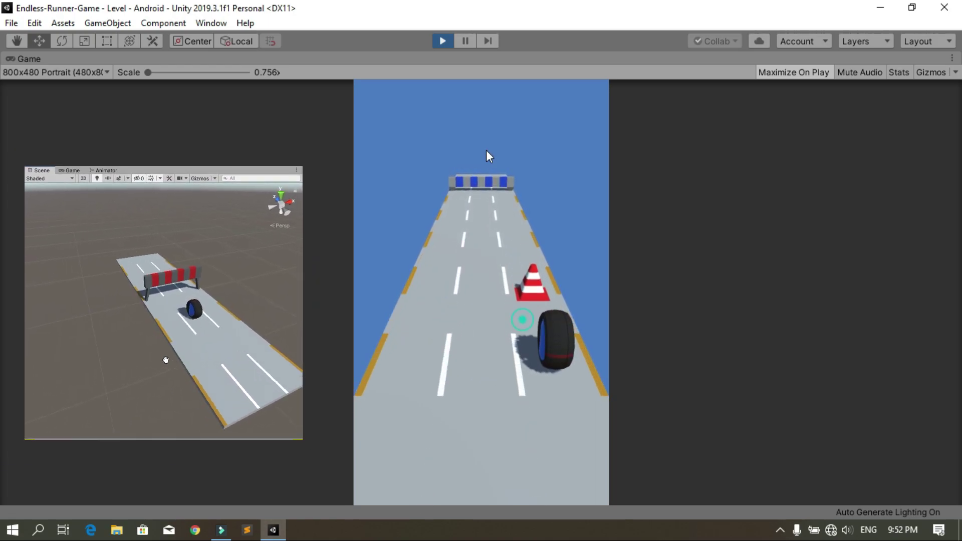
pyautogui.moveTo(557, 270); pyautogui.dragTo(489, 290)
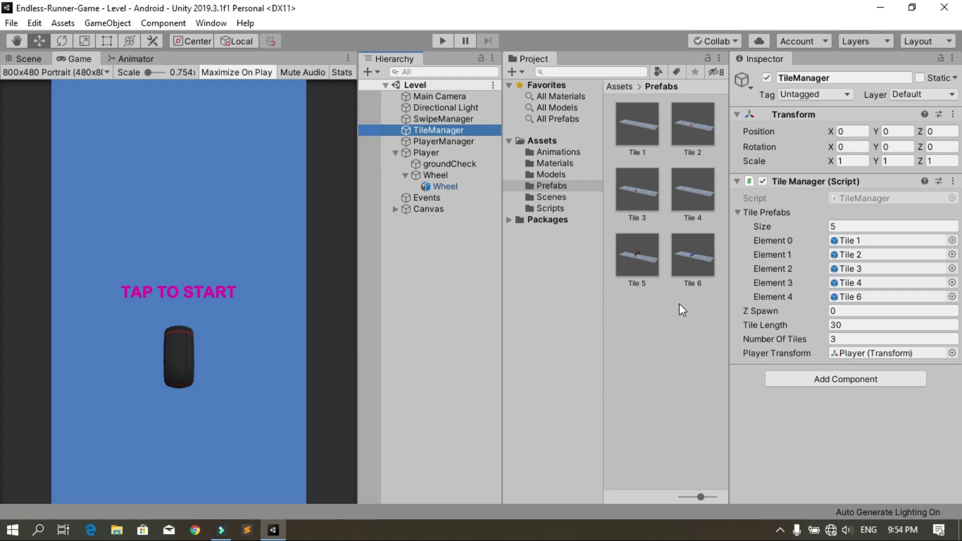
pyautogui.click(639, 254)
pyautogui.moveTo(892, 363); pyautogui.dragTo(858, 362)
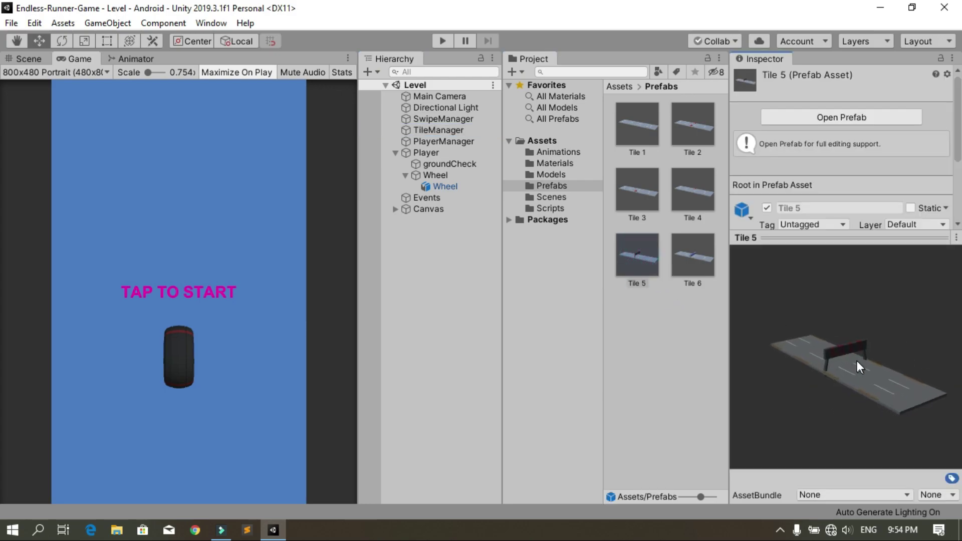
pyautogui.click(447, 133)
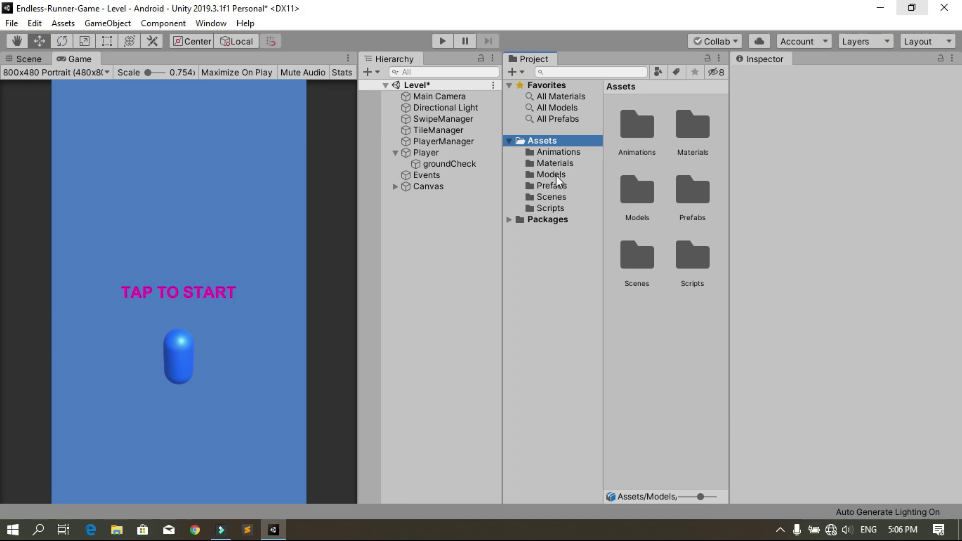
# - Make the Wheel model from Assets/Models a child of the Player object
pyautogui.click(556, 176)
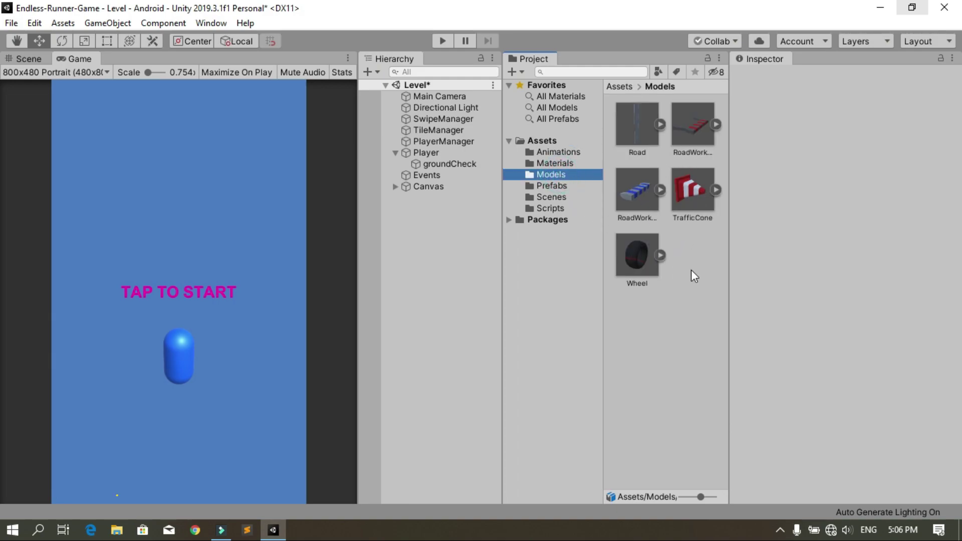
pyautogui.click(636, 260)
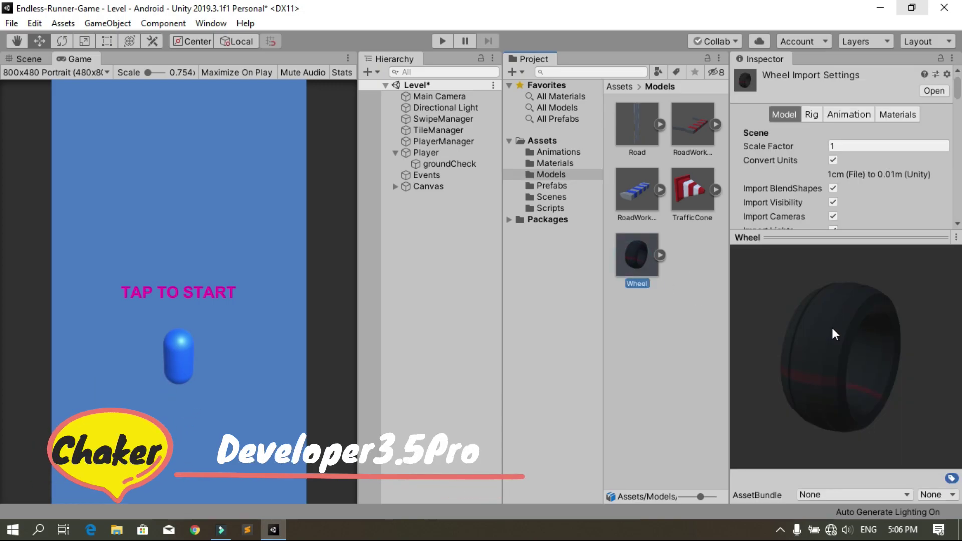
pyautogui.moveTo(926, 374); pyautogui.dragTo(904, 365)
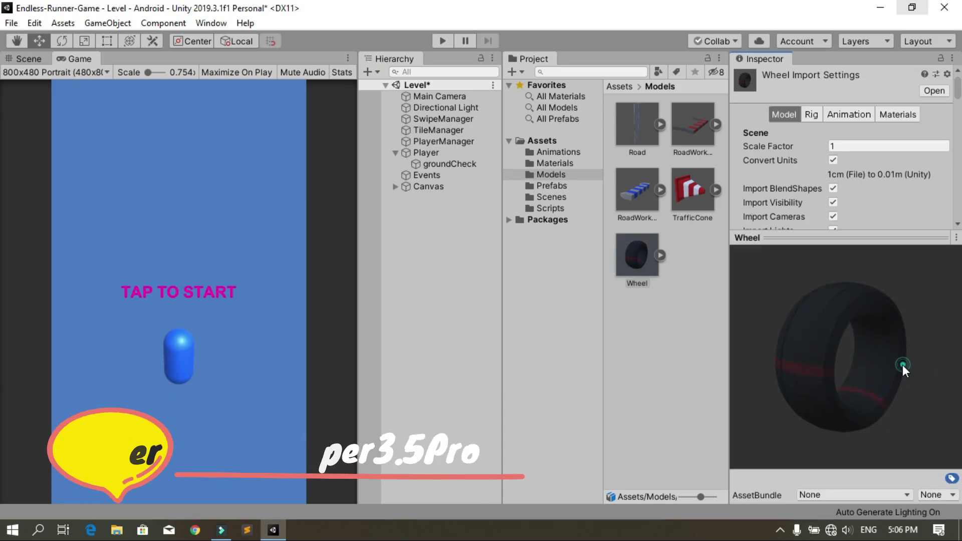
pyautogui.moveTo(630, 258); pyautogui.dragTo(442, 267)
pyautogui.moveTo(453, 157); pyautogui.dragTo(437, 155)
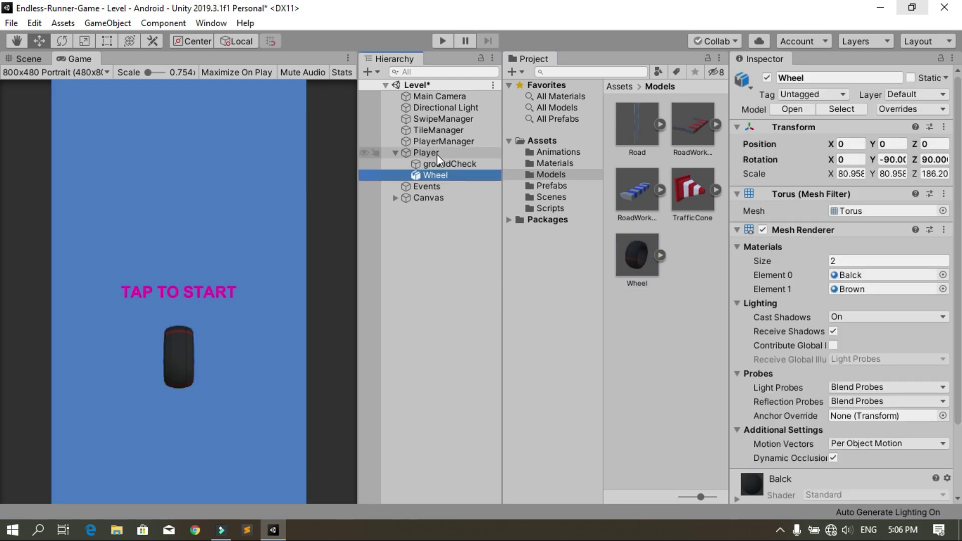
# - Frame the Player and wheel in the Scene view, then enter play mode
pyautogui.click(30, 59)
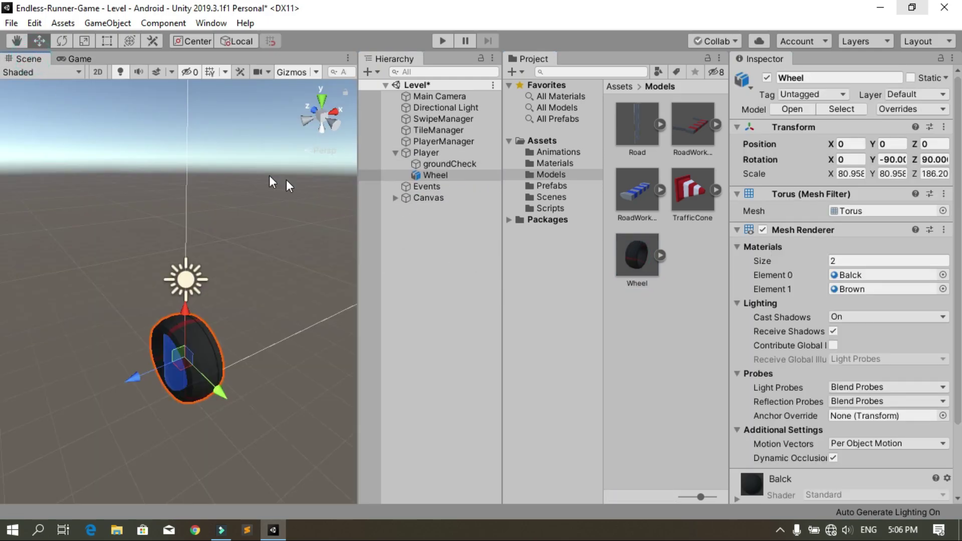
pyautogui.click(449, 153)
pyautogui.press('f')
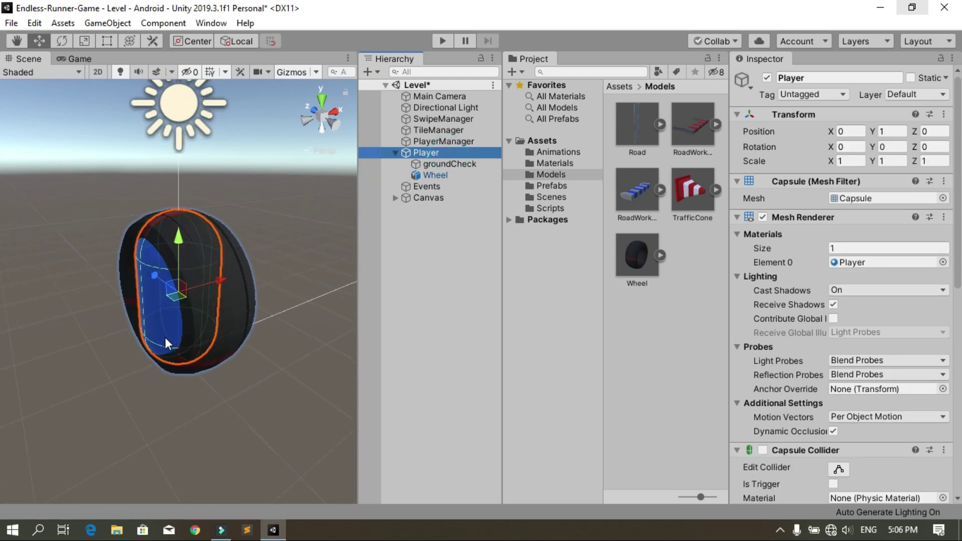
pyautogui.keyDown('alt'); pyautogui.moveTo(148, 357); pyautogui.dragTo(258, 330); pyautogui.keyUp('alt')
pyautogui.click(453, 242)
pyautogui.click(434, 44)
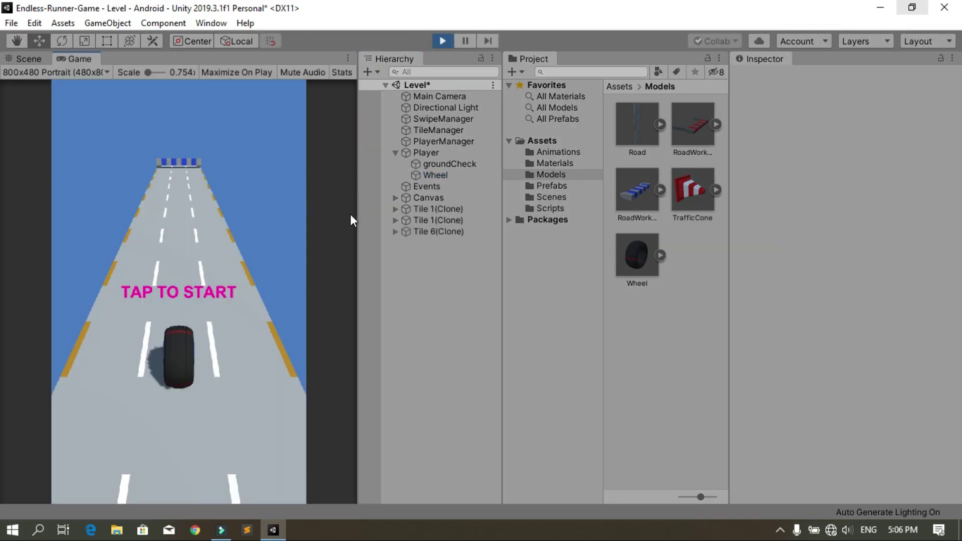
# - Run the game, steering and jumping the wheel until Game Over, replay, then stop play mode
pyautogui.click(203, 381)
pyautogui.moveTo(236, 339)
pyautogui.mouseDown()
pyautogui.moveTo(125, 341)
pyautogui.moveTo(164, 357)
pyautogui.moveTo(247, 351)
pyautogui.moveTo(258, 258)
pyautogui.mouseUp()
pyautogui.moveTo(296, 322)
pyautogui.mouseDown()
pyautogui.moveTo(119, 329)
pyautogui.moveTo(203, 335)
pyautogui.mouseUp()
pyautogui.moveTo(99, 355)
pyautogui.mouseDown()
pyautogui.moveTo(227, 357)
pyautogui.moveTo(94, 344)
pyautogui.mouseUp()
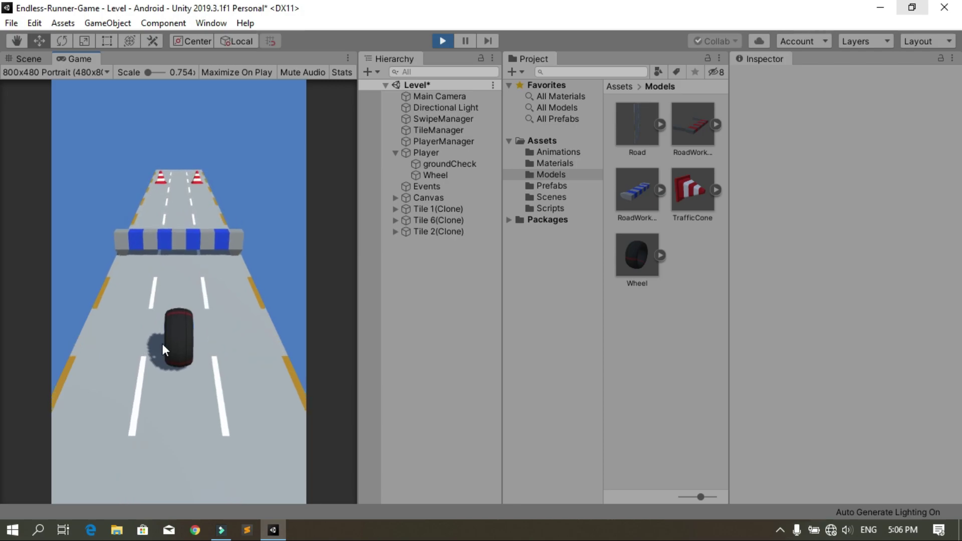
pyautogui.moveTo(175, 340); pyautogui.dragTo(165, 217)
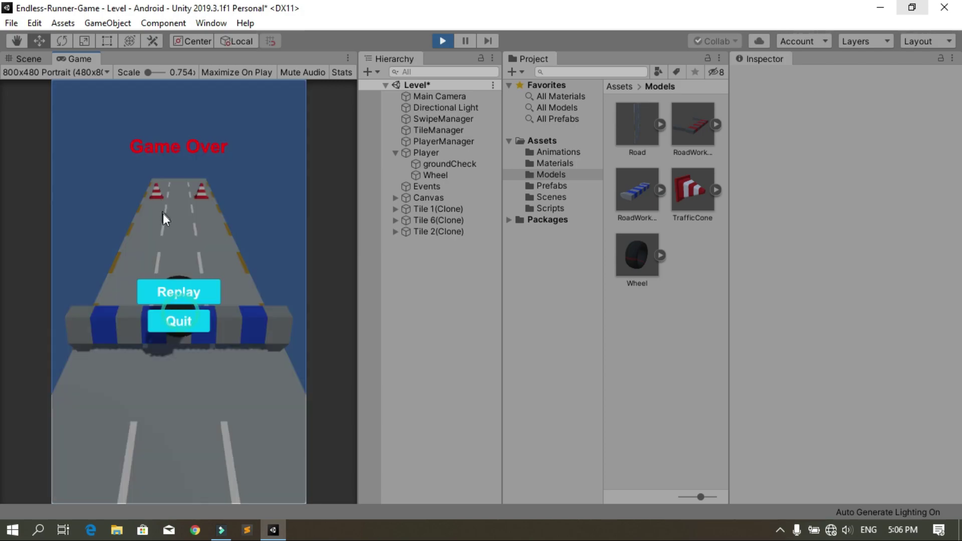
pyautogui.click(201, 296)
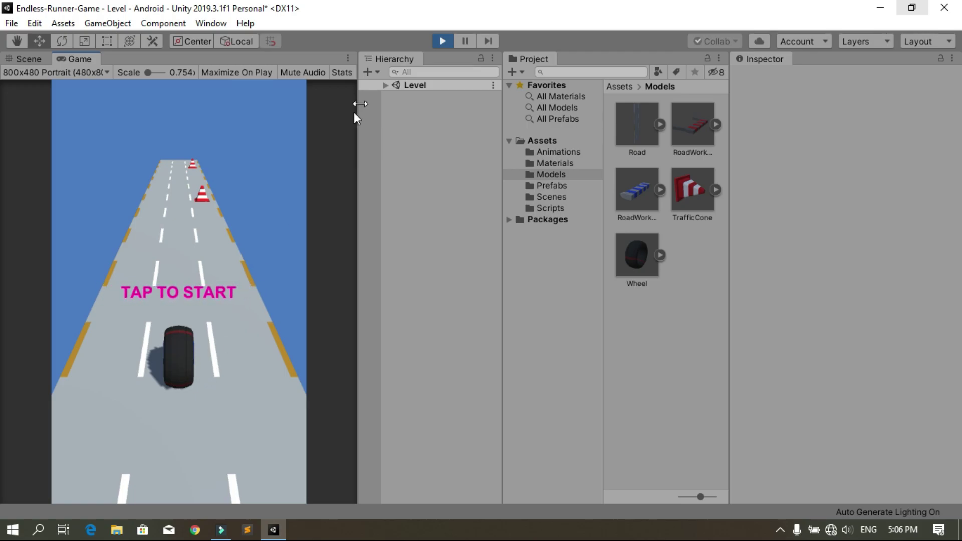
pyautogui.click(444, 41)
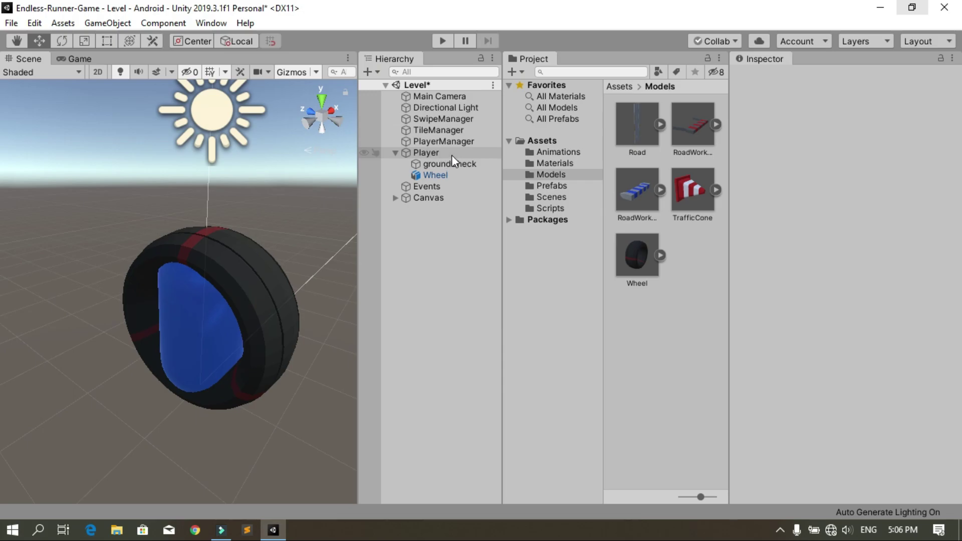
# - Select the Wheel child under Player and inspect its X, Y and Z scale values
pyautogui.click(453, 155)
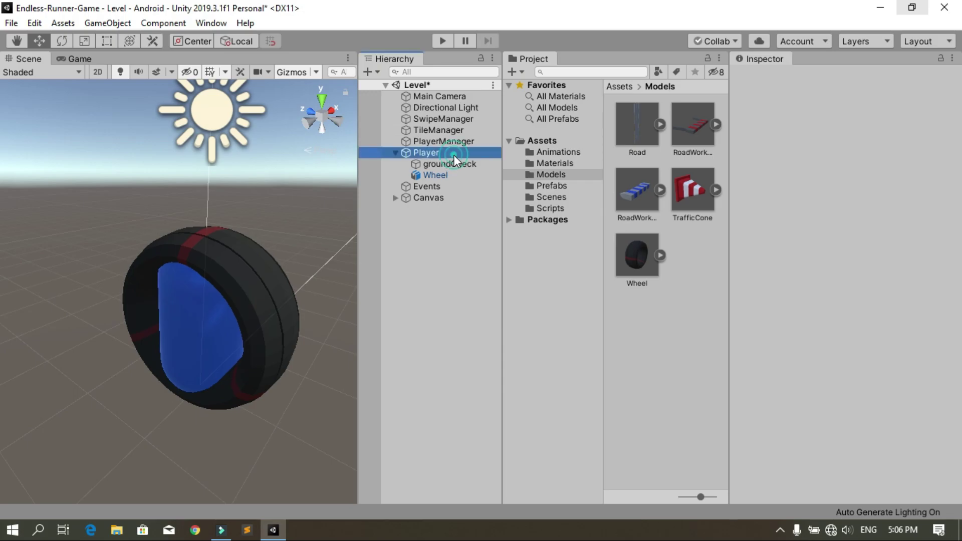
pyautogui.rightClick(439, 152)
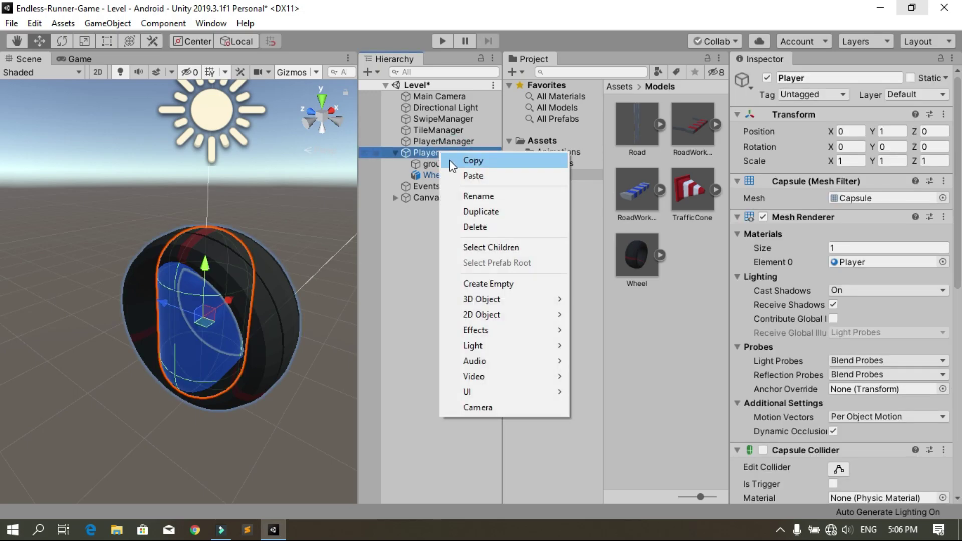
pyautogui.click(435, 174)
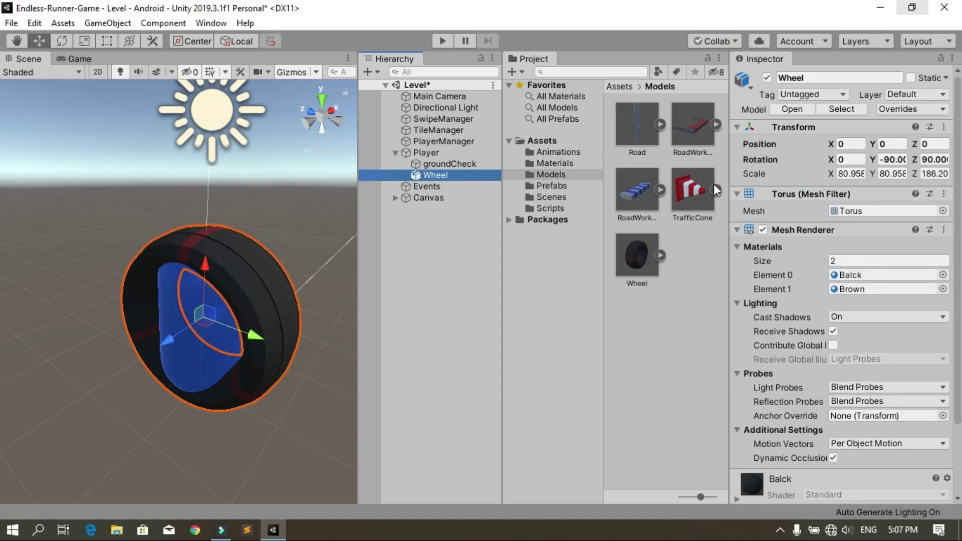
pyautogui.click(893, 174)
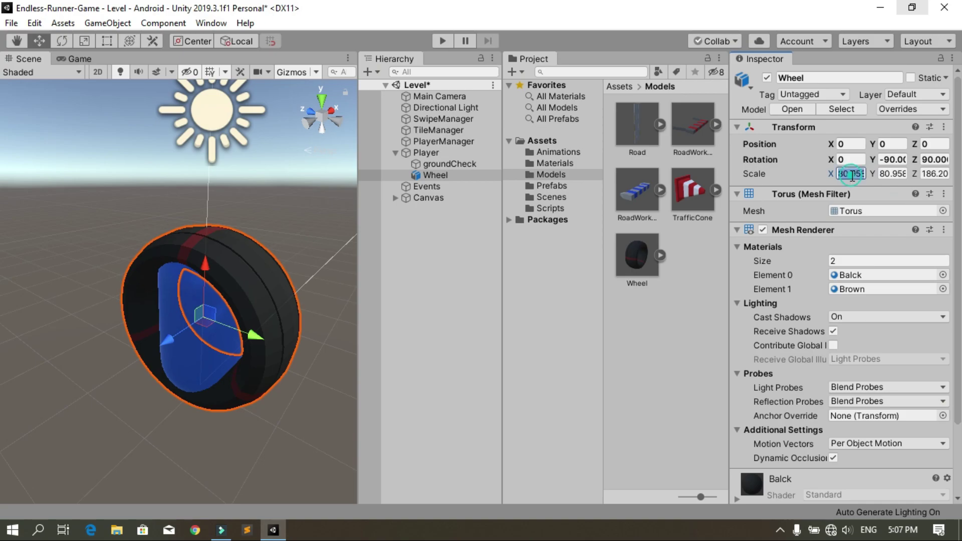
pyautogui.click(931, 173)
pyautogui.click(850, 174)
# - Create an empty child object under Player named Wheel
pyautogui.click(443, 150)
pyautogui.rightClick(443, 151)
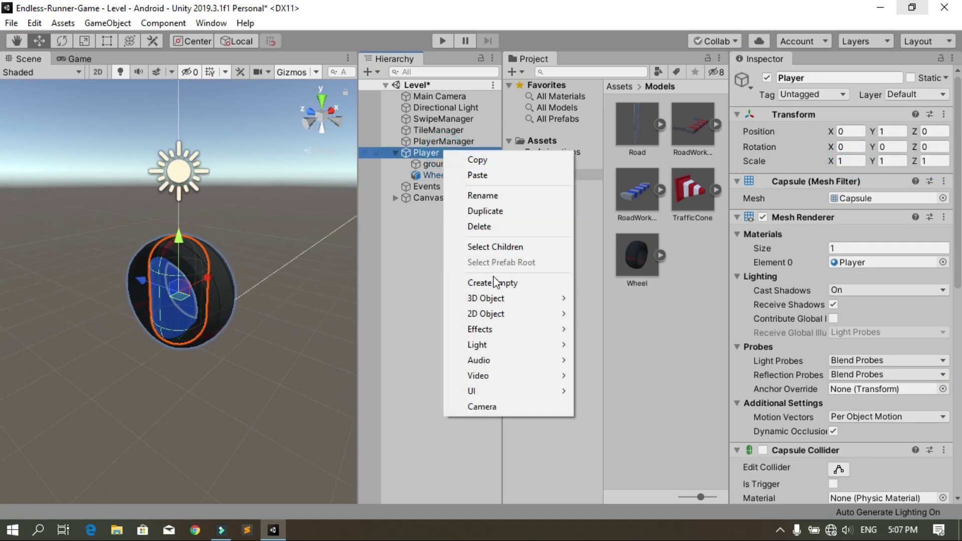
pyautogui.click(497, 279)
pyautogui.click(464, 186)
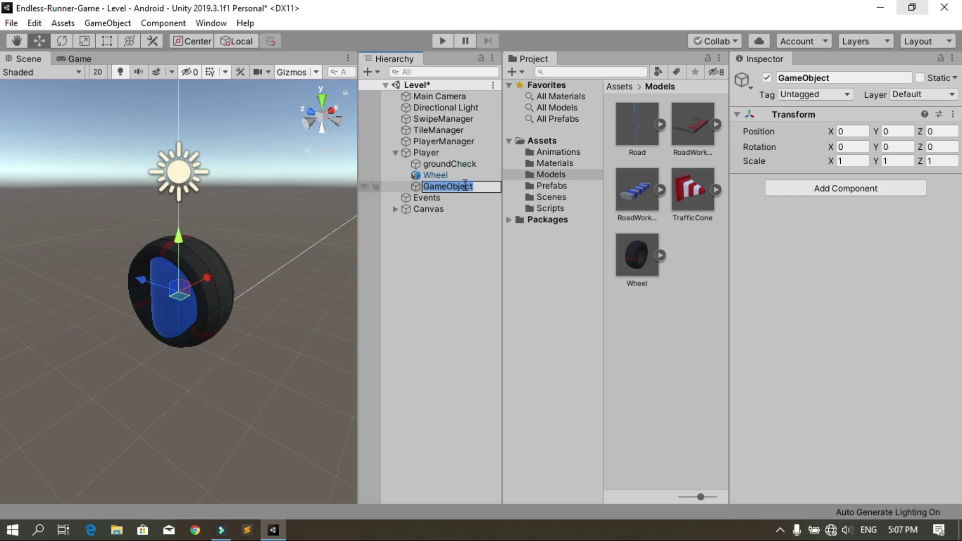
pyautogui.write('Wheel')
pyautogui.press('Return')
# - Move the Wheel model under the new empty Wheel object and select that parent
pyautogui.moveTo(453, 175)
pyautogui.mouseDown()
pyautogui.moveTo(460, 189)
pyautogui.moveTo(444, 185)
pyautogui.mouseUp()
pyautogui.click(443, 174)
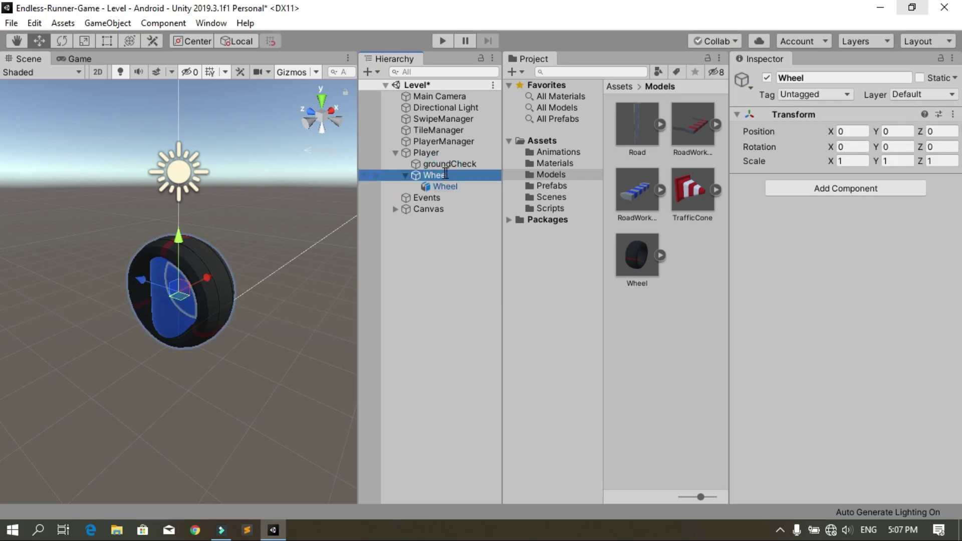
pyautogui.click(458, 233)
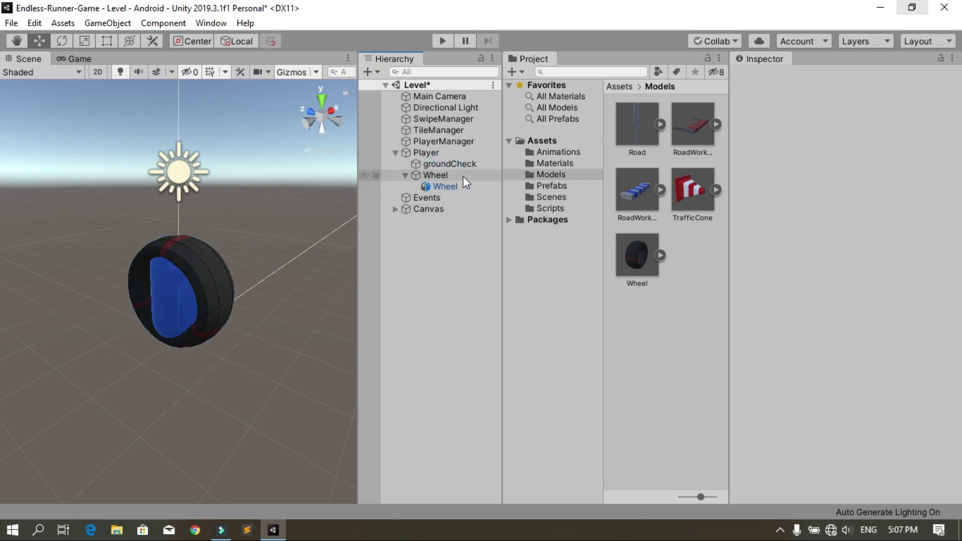
pyautogui.click(462, 175)
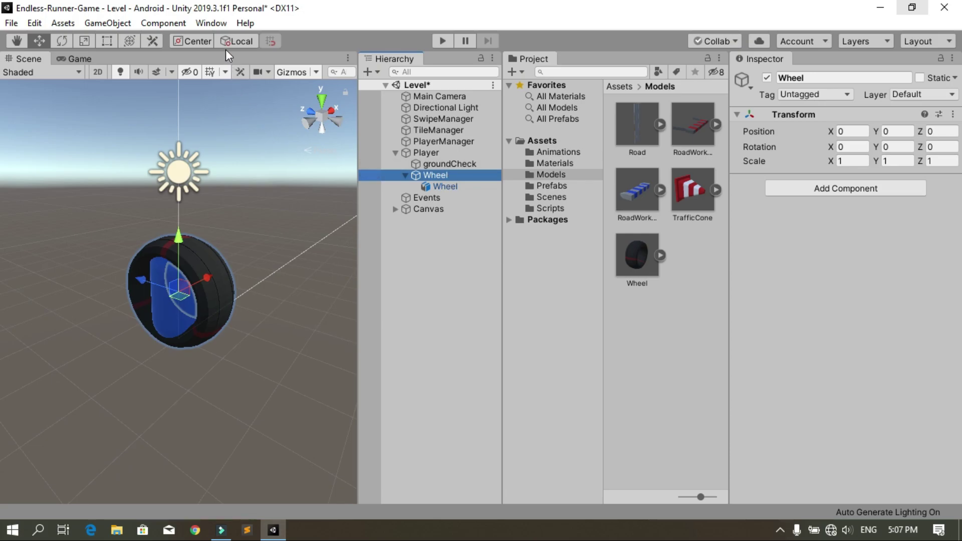
# - Open the Animation window from the Window menu and move it clear of the panels
pyautogui.click(218, 23)
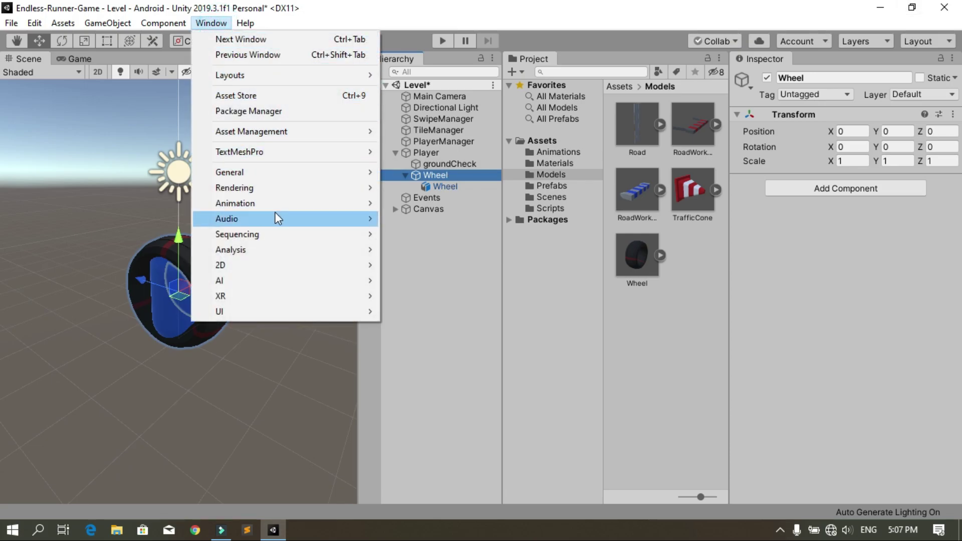
pyautogui.moveTo(301, 203)
pyautogui.click(401, 203)
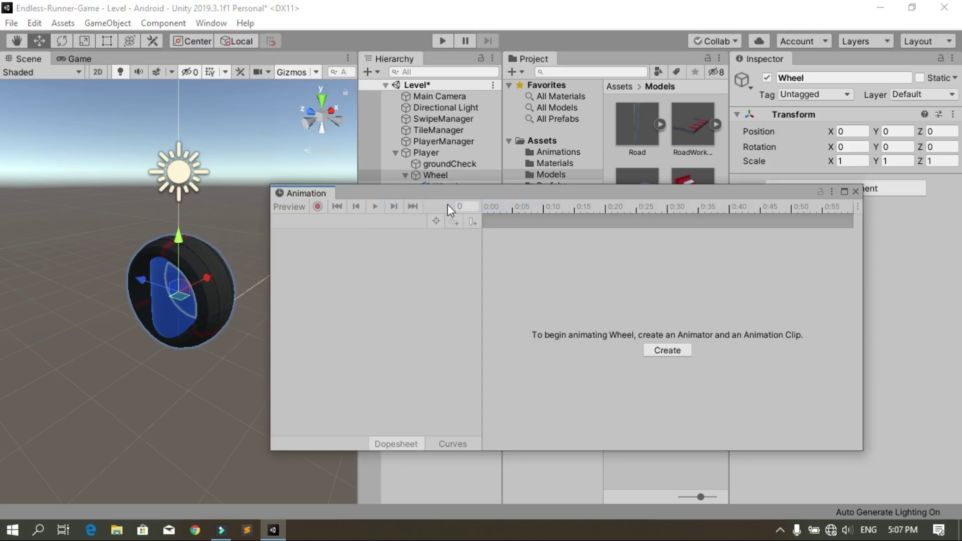
pyautogui.moveTo(480, 192); pyautogui.dragTo(460, 252)
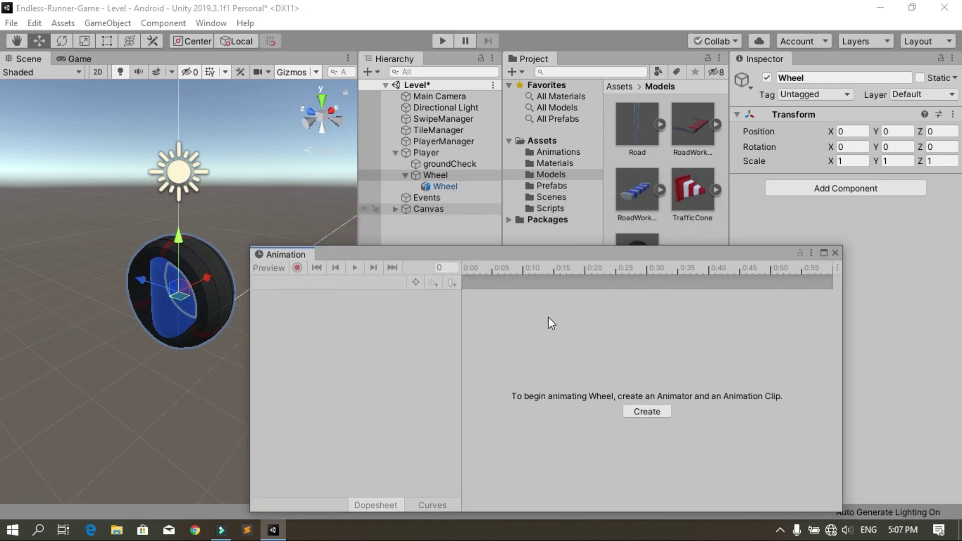
# - Create the Idle.anim clip for Wheel, saved in Assets/Animations
pyautogui.click(642, 409)
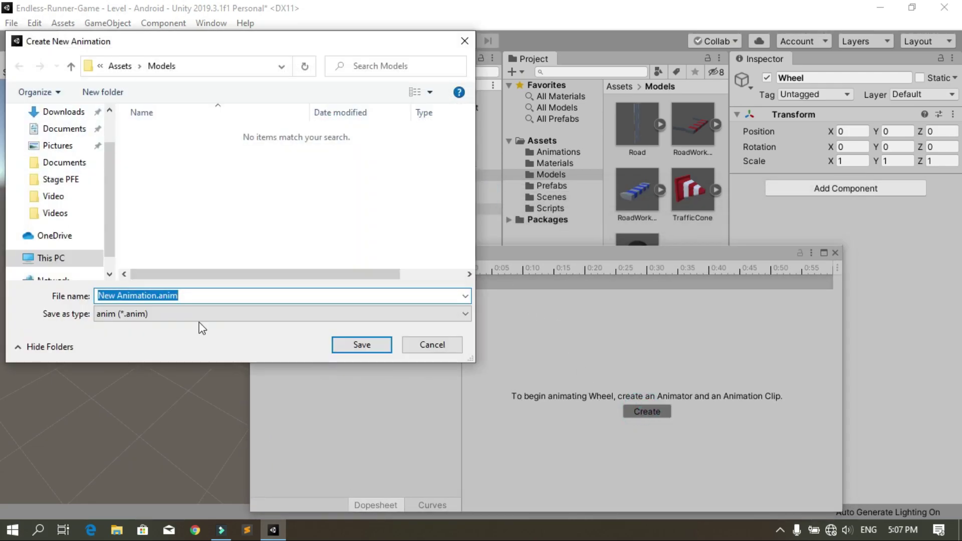
pyautogui.click(118, 67)
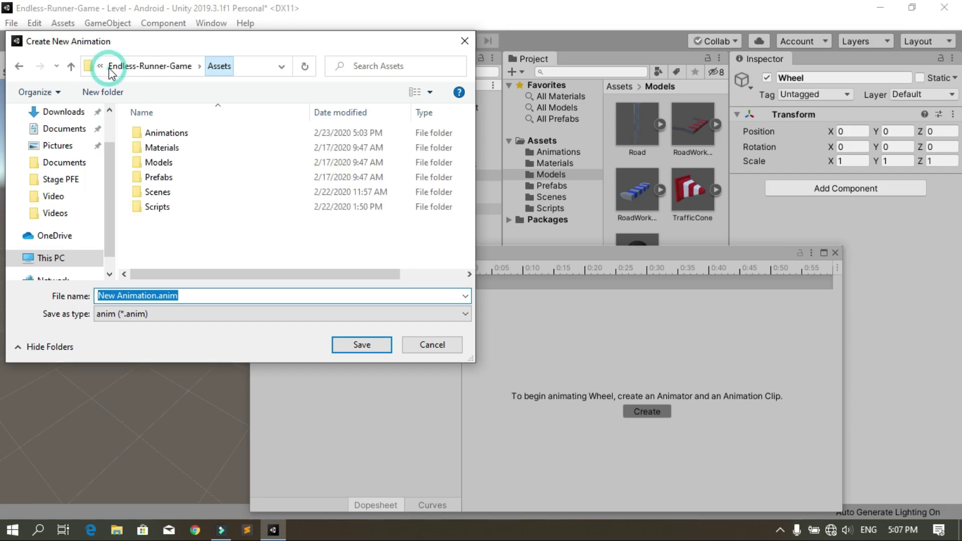
pyautogui.doubleClick(160, 133)
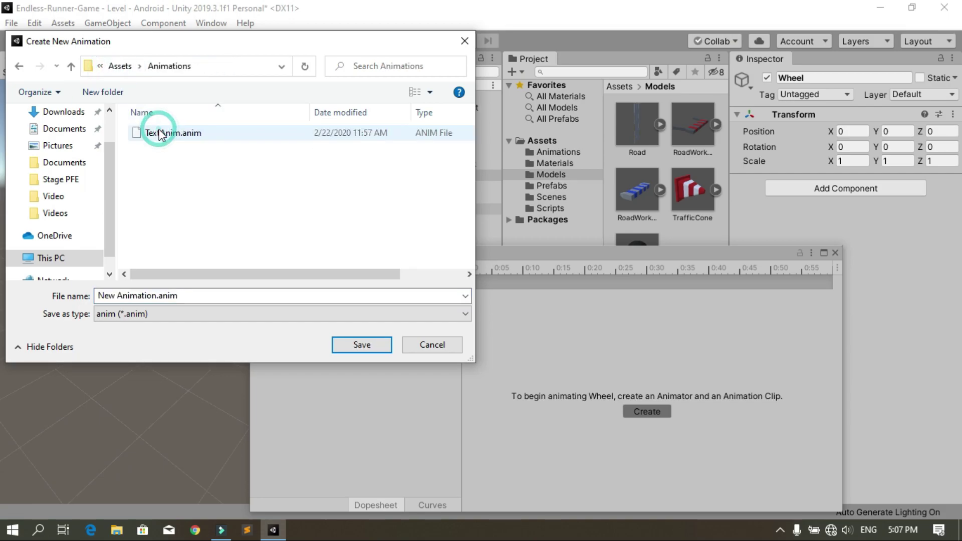
pyautogui.click(139, 296)
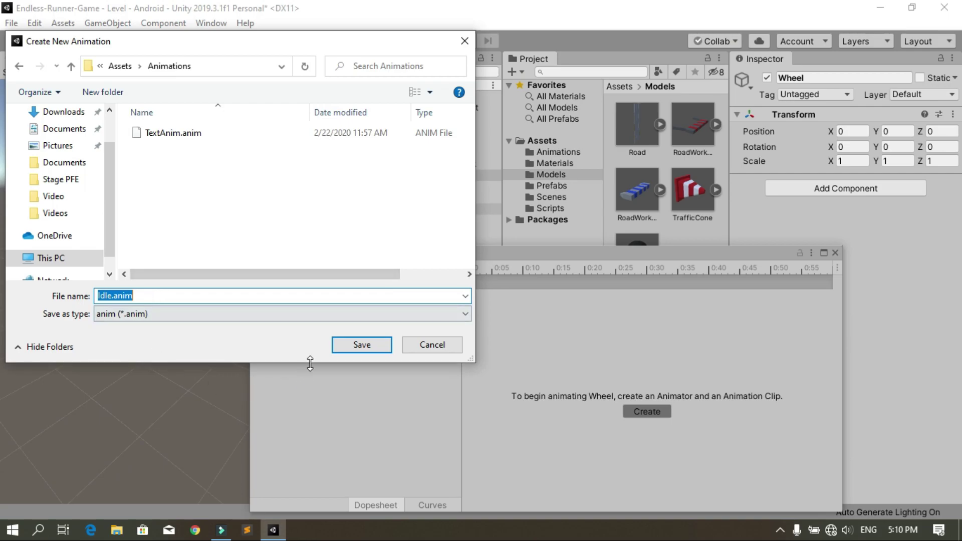
pyautogui.click(351, 348)
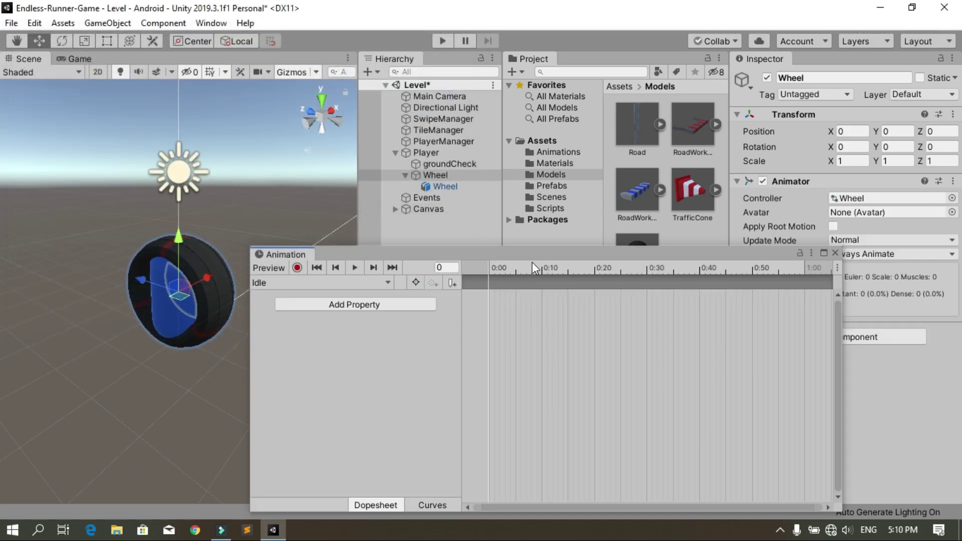
# - Turn on recording for the Idle clip and key the Wheel's Scale at 1 on frame 0
pyautogui.moveTo(531, 257); pyautogui.dragTo(533, 292)
pyautogui.keyDown('alt'); pyautogui.moveTo(201, 270); pyautogui.dragTo(252, 250); pyautogui.keyUp('alt')
pyautogui.moveTo(252, 251); pyautogui.dragTo(179, 302, button='middle')
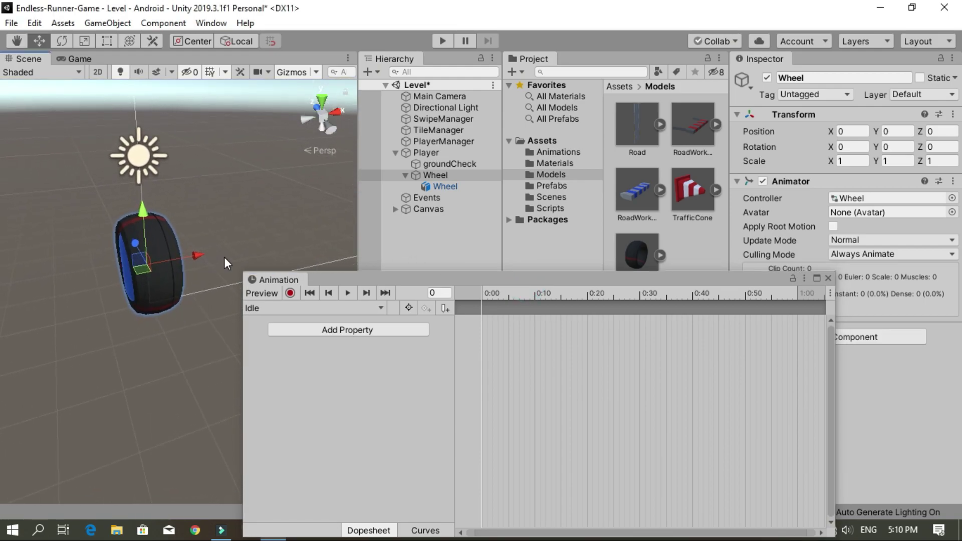
pyautogui.click(291, 294)
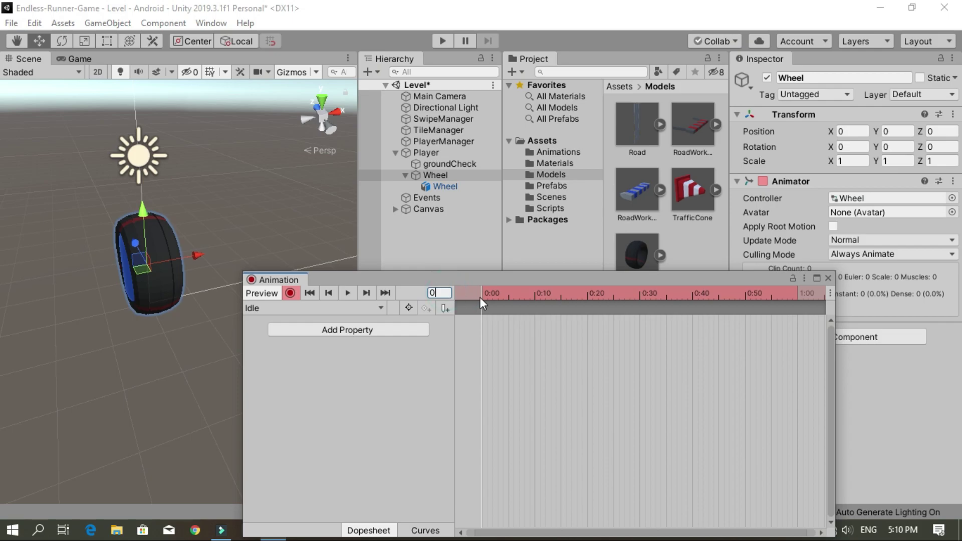
pyautogui.click(925, 169)
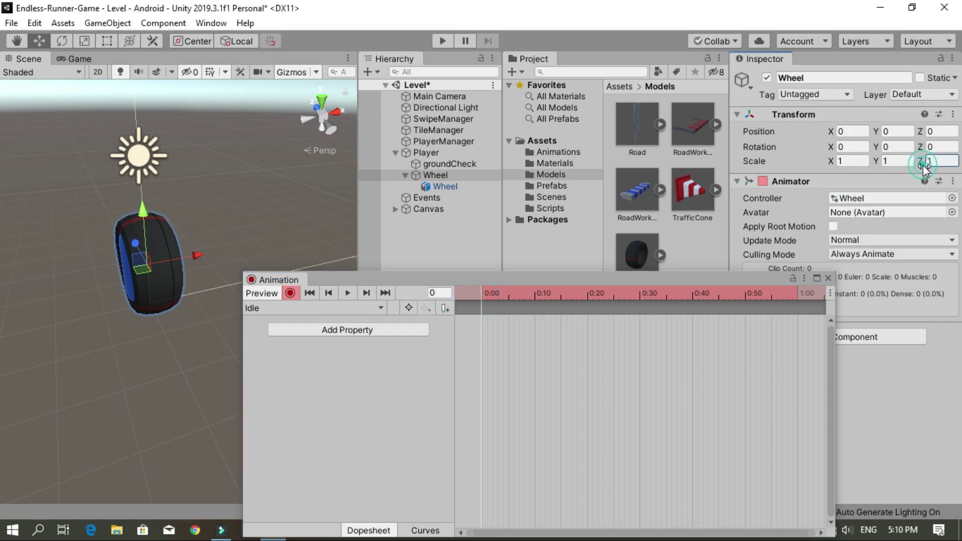
pyautogui.moveTo(921, 170); pyautogui.dragTo(917, 164)
pyautogui.click(945, 160)
pyautogui.write('1')
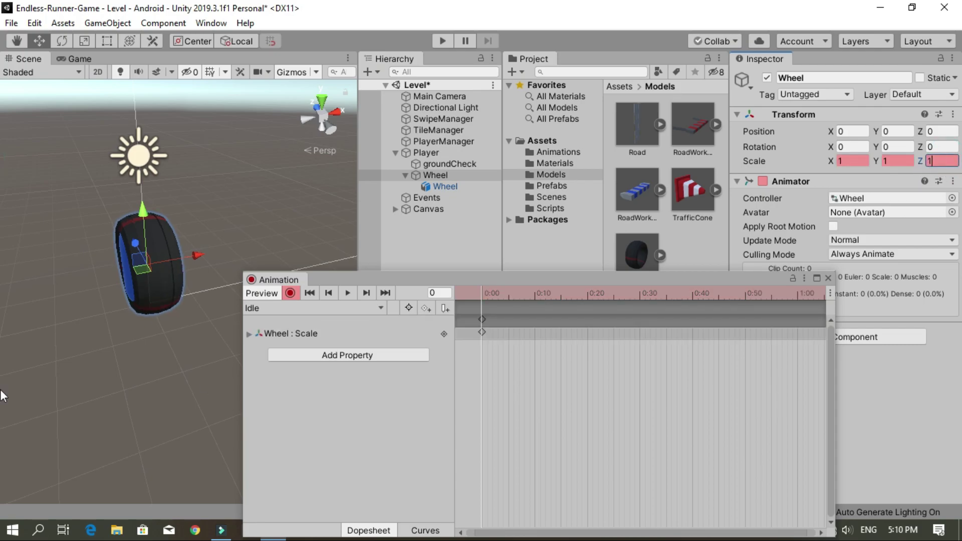
# - Key Scale X to 1.2 at frame 30 and 1 at frame 60, then preview in the Game view
pyautogui.click(441, 293)
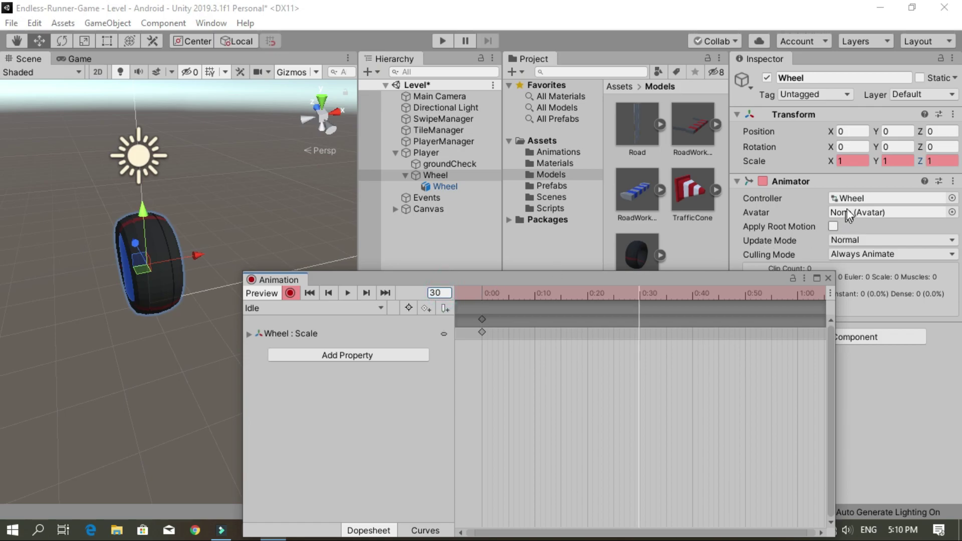
pyautogui.click(859, 161)
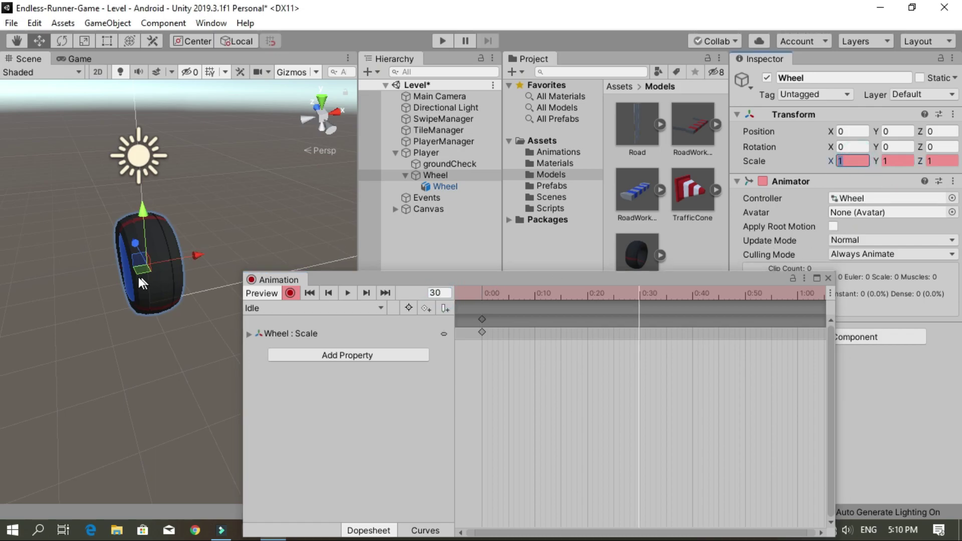
pyautogui.write('1.2')
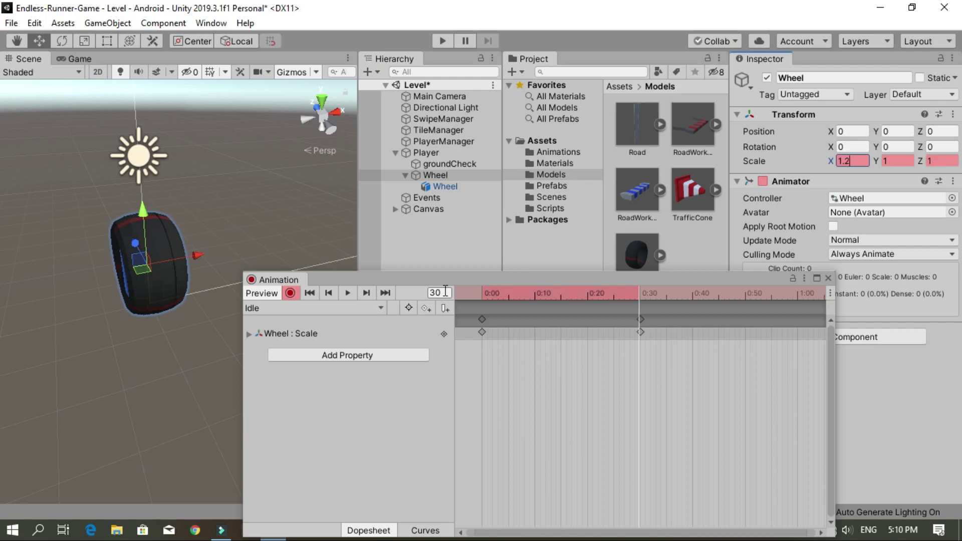
pyautogui.click(445, 293)
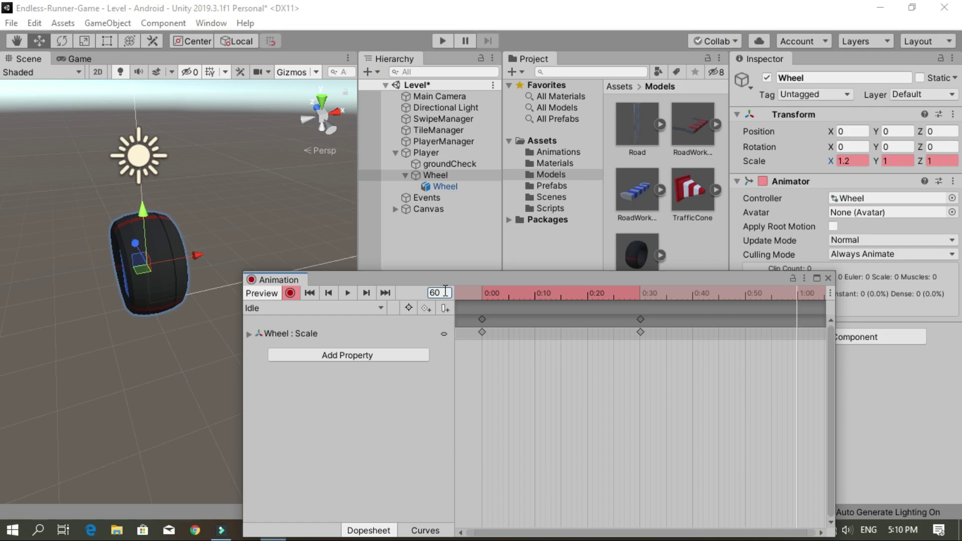
pyautogui.click(862, 162)
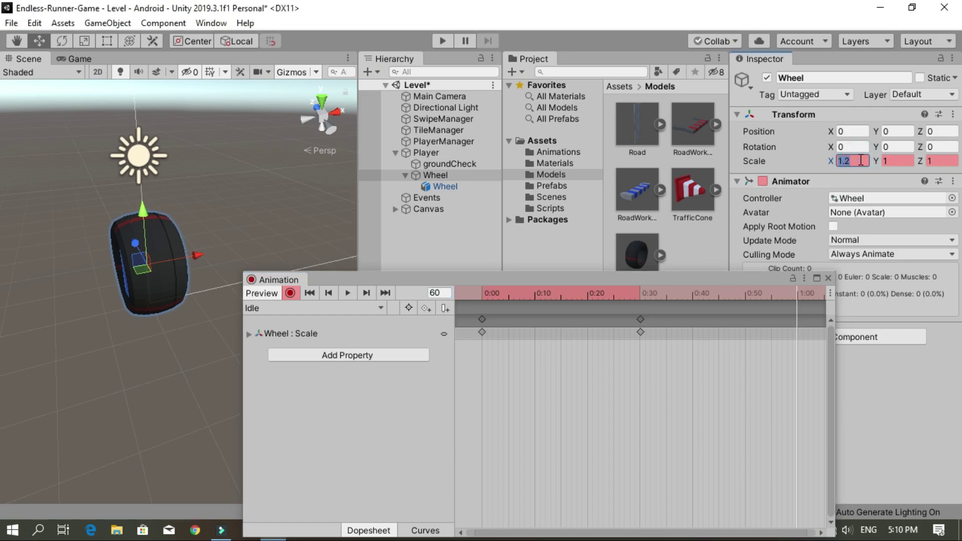
pyautogui.write('1')
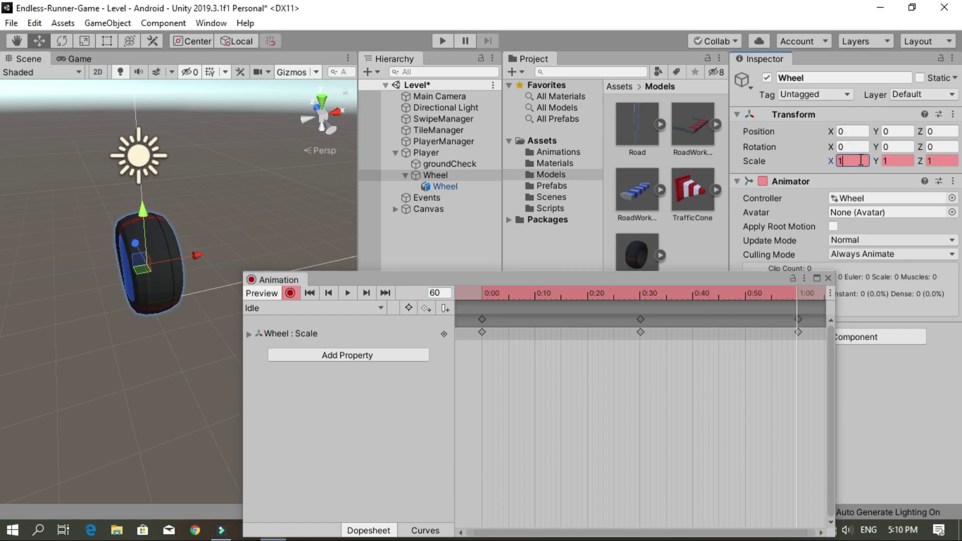
pyautogui.click(347, 292)
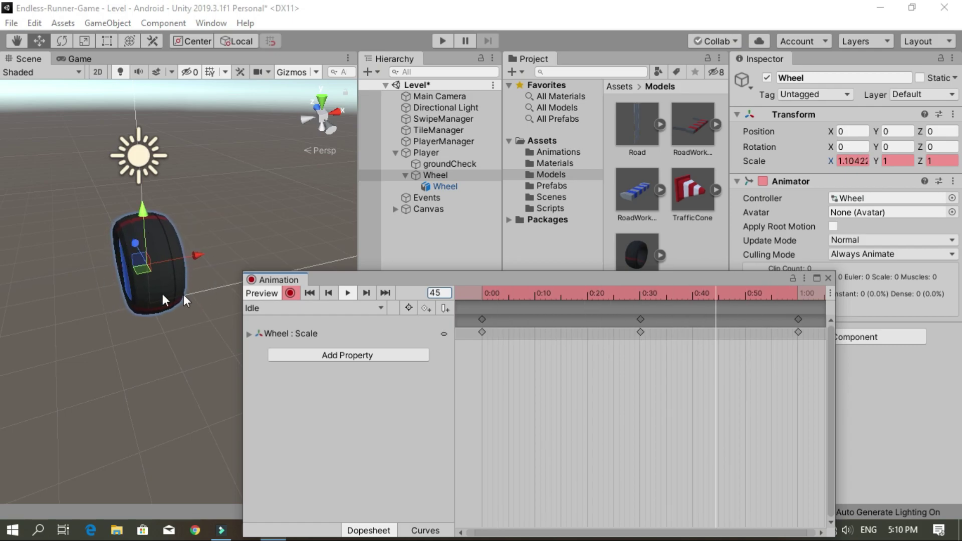
pyautogui.click(77, 59)
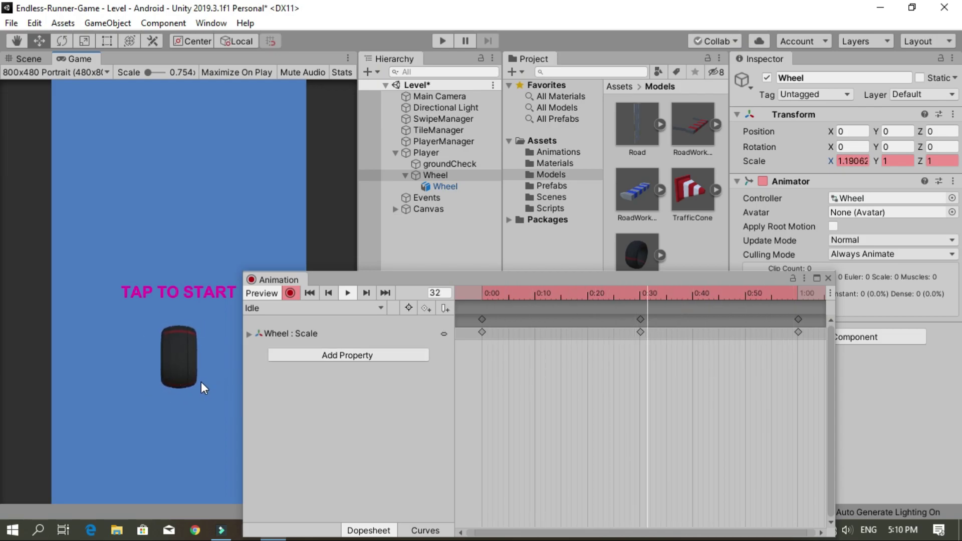
# - Create a new animation clip named Run
pyautogui.click(321, 310)
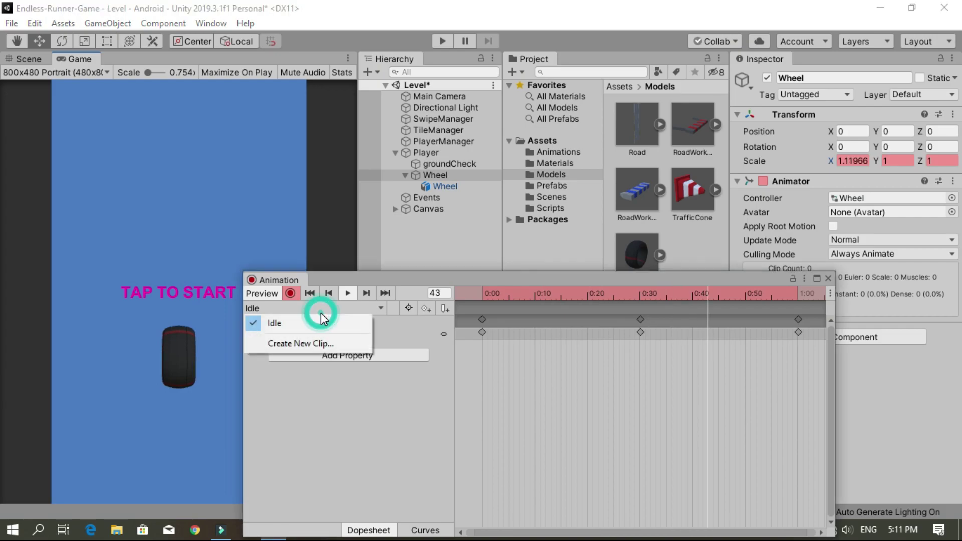
pyautogui.click(314, 342)
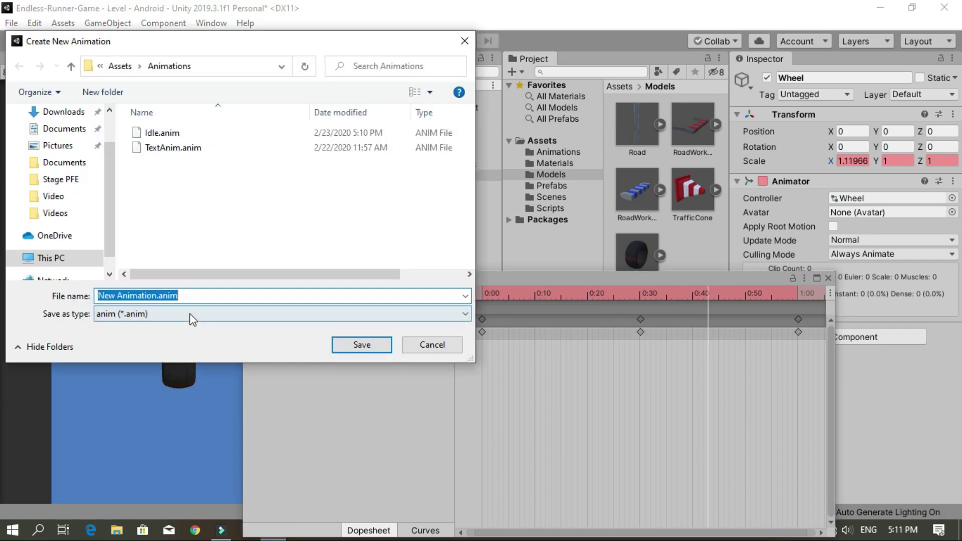
pyautogui.click(191, 295)
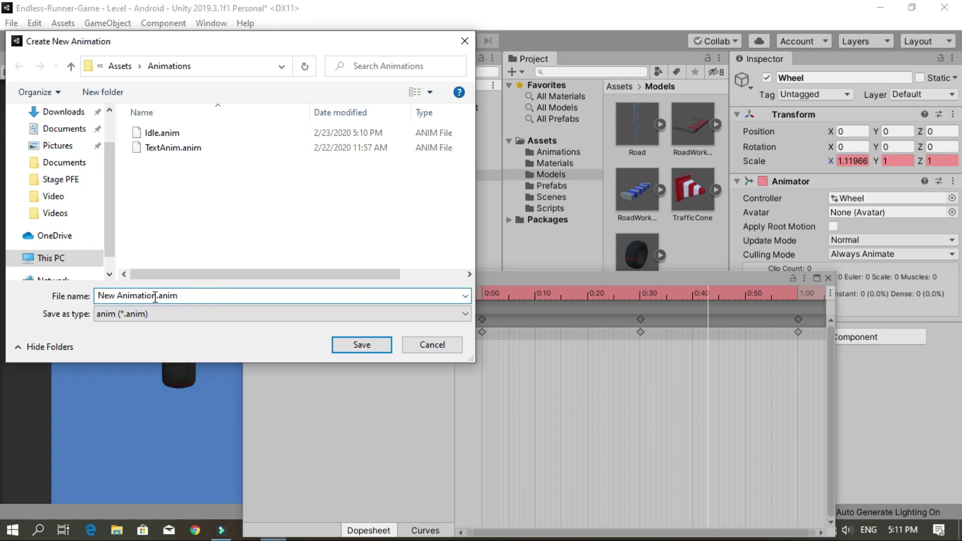
pyautogui.hotkey('shift', 'Home')
pyautogui.write('Run')
pyautogui.click(348, 346)
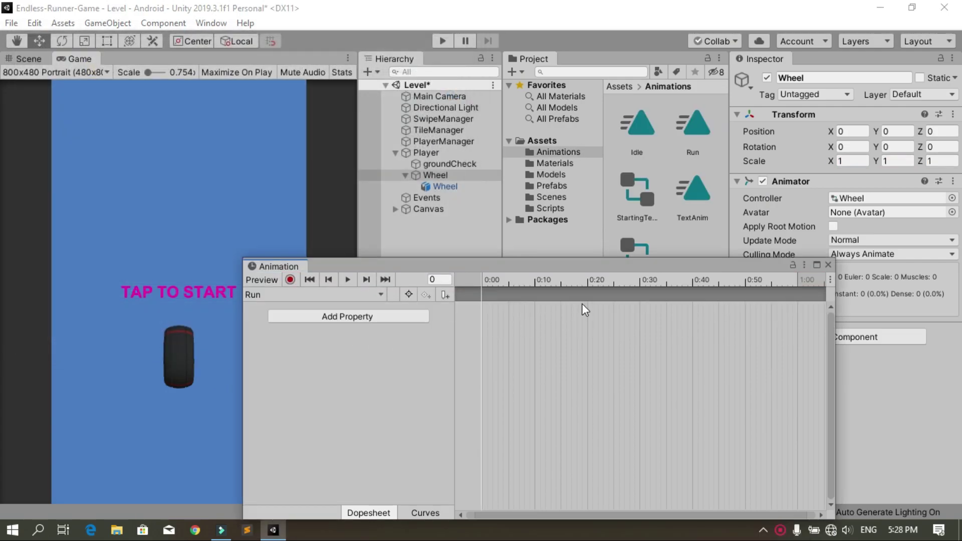
# - Reset the Wheel's X rotation to 0 and record it as a key at frame 0
pyautogui.click(858, 148)
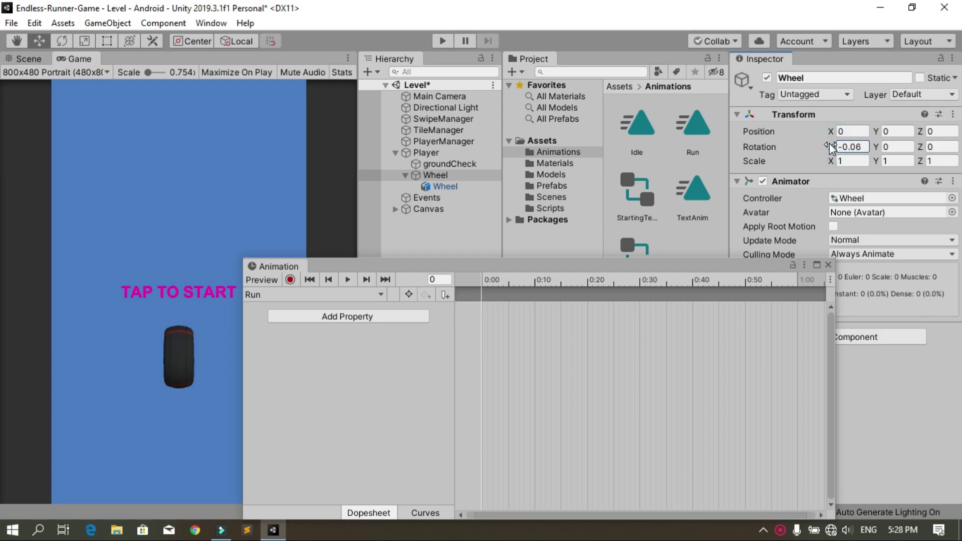
pyautogui.click(854, 147)
pyautogui.write('0')
pyautogui.press('Return')
pyautogui.click(290, 280)
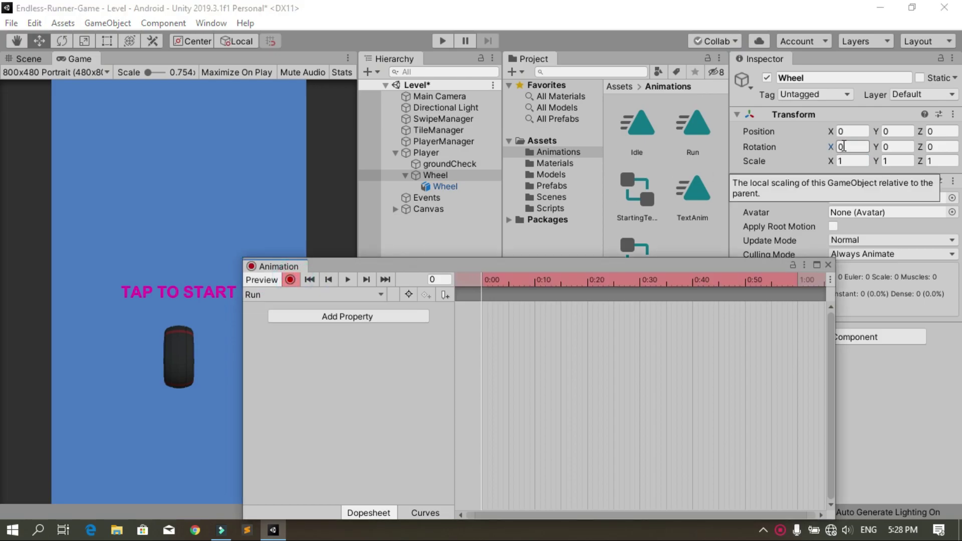
pyautogui.moveTo(832, 147); pyautogui.dragTo(826, 148)
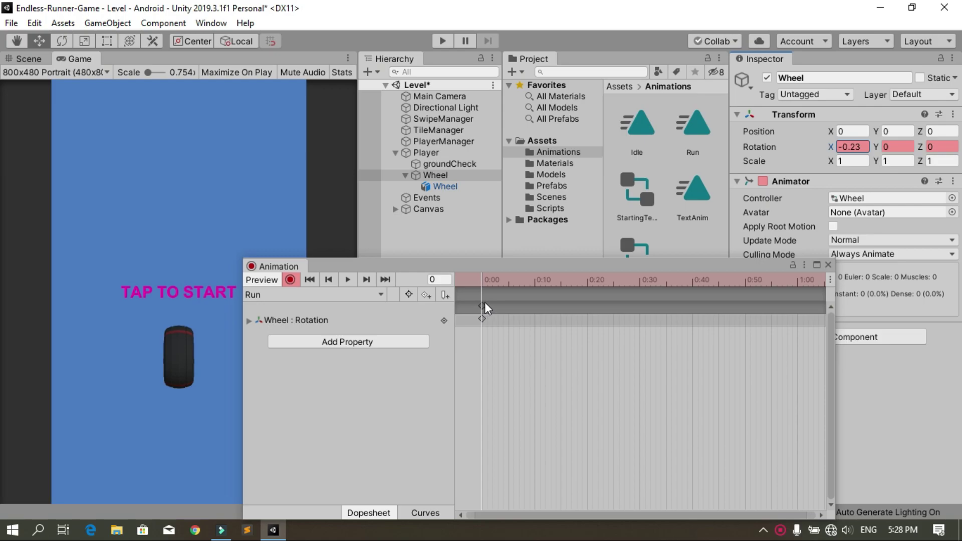
pyautogui.click(854, 147)
pyautogui.write('0')
pyautogui.press('Return')
# - Key X rotation 90 at frame 10 and 180 at frame 20
pyautogui.click(441, 279)
pyautogui.write('10')
pyautogui.press('Return')
pyautogui.click(860, 147)
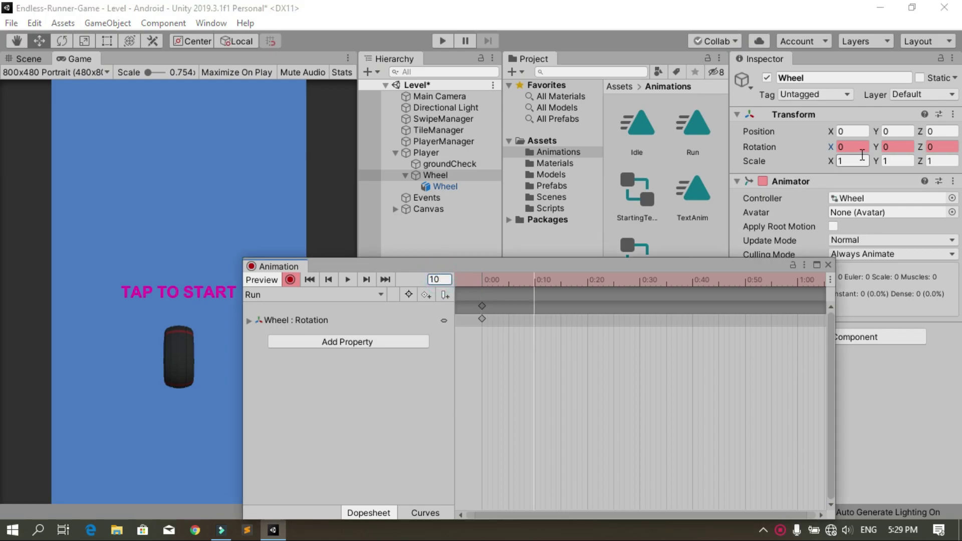
pyautogui.write('90')
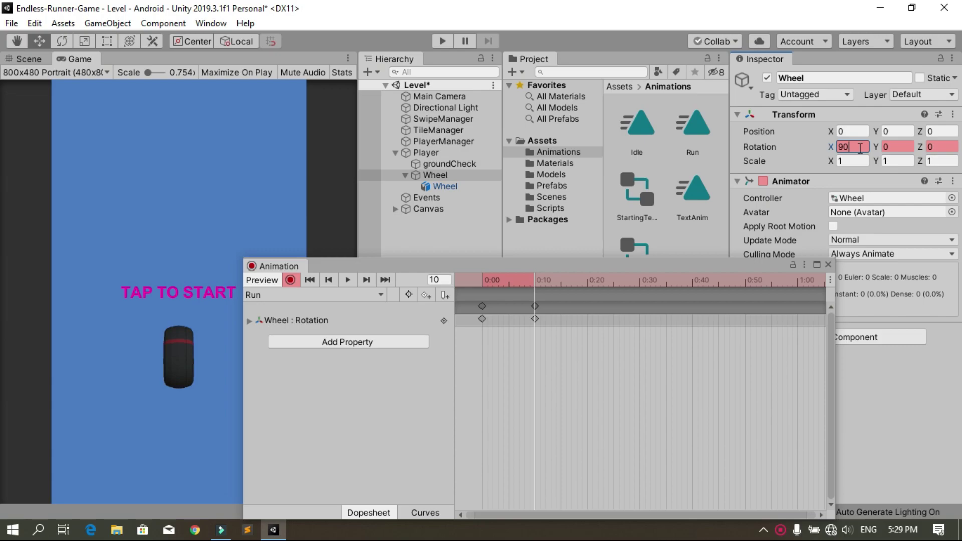
pyautogui.click(451, 279)
pyautogui.write('20')
pyautogui.press('Return')
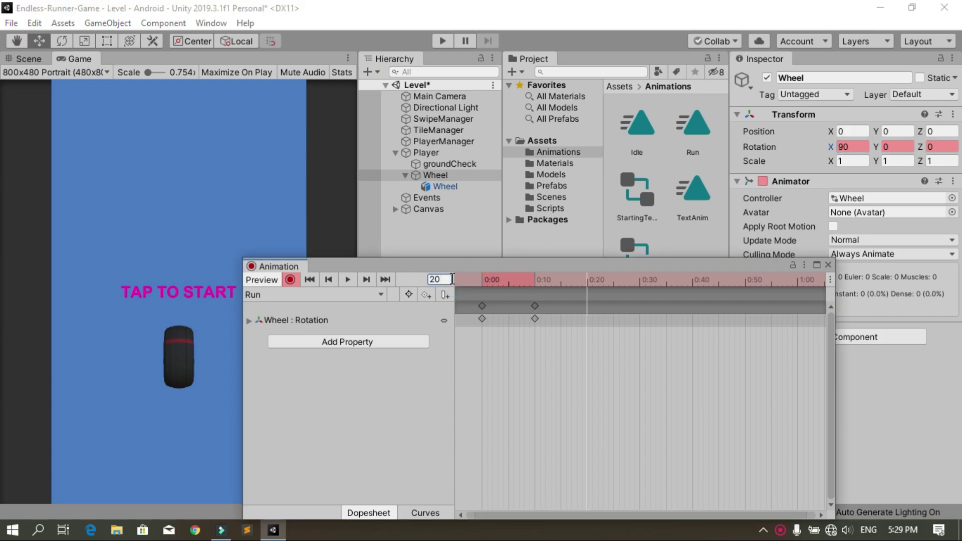
pyautogui.click(859, 147)
pyautogui.write('180')
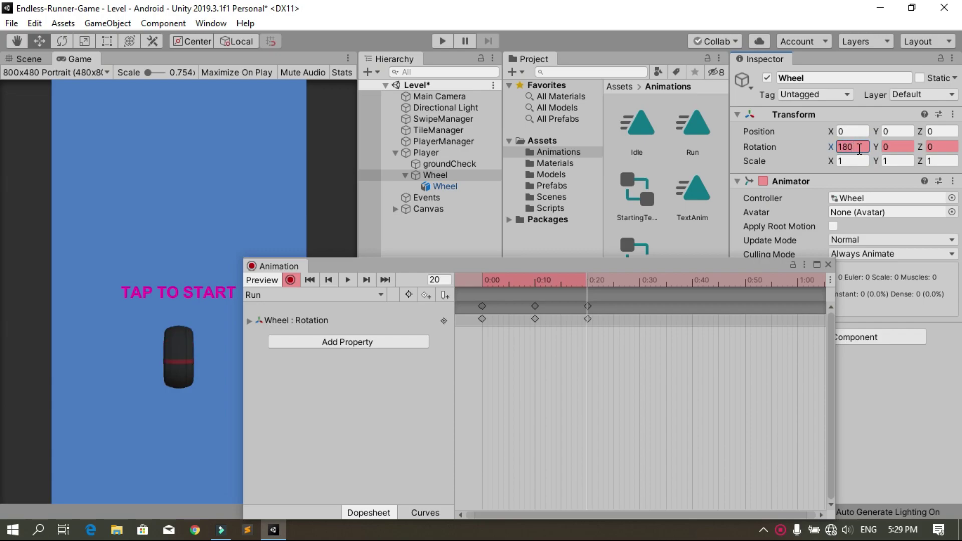
# - Key X rotation 270 at frame 30 and 360 at frame 40
pyautogui.click(440, 280)
pyautogui.write('30')
pyautogui.press('Return')
pyautogui.click(860, 147)
pyautogui.write('270')
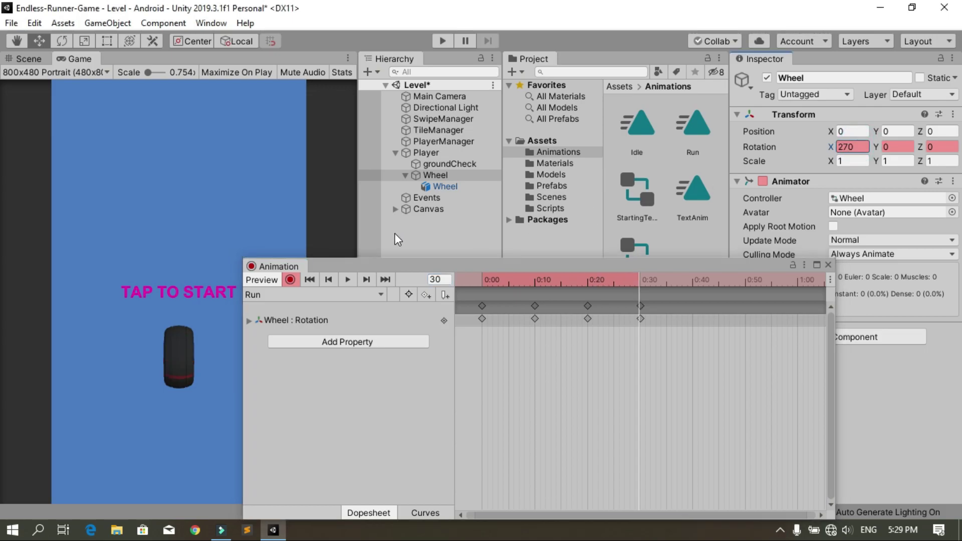
pyautogui.click(445, 279)
pyautogui.write('40')
pyautogui.press('Return')
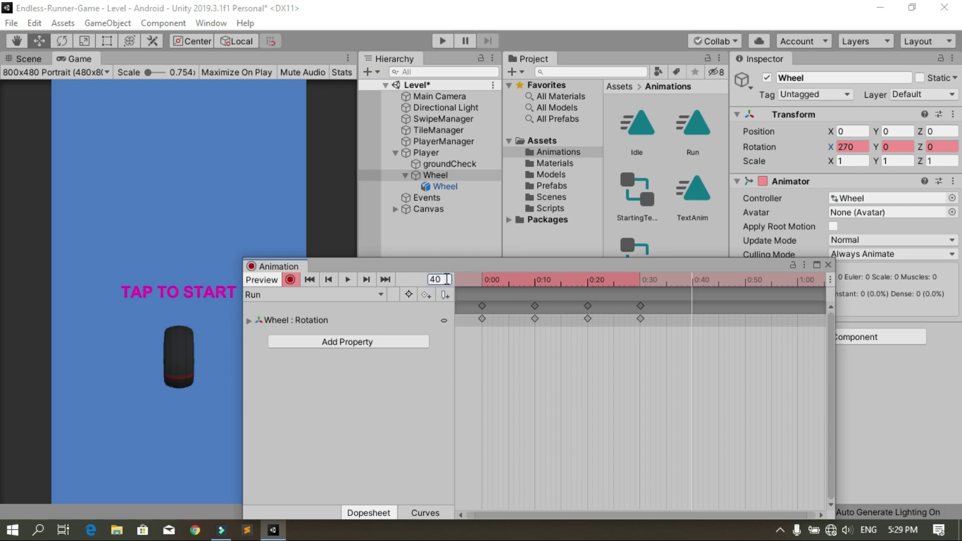
pyautogui.click(860, 146)
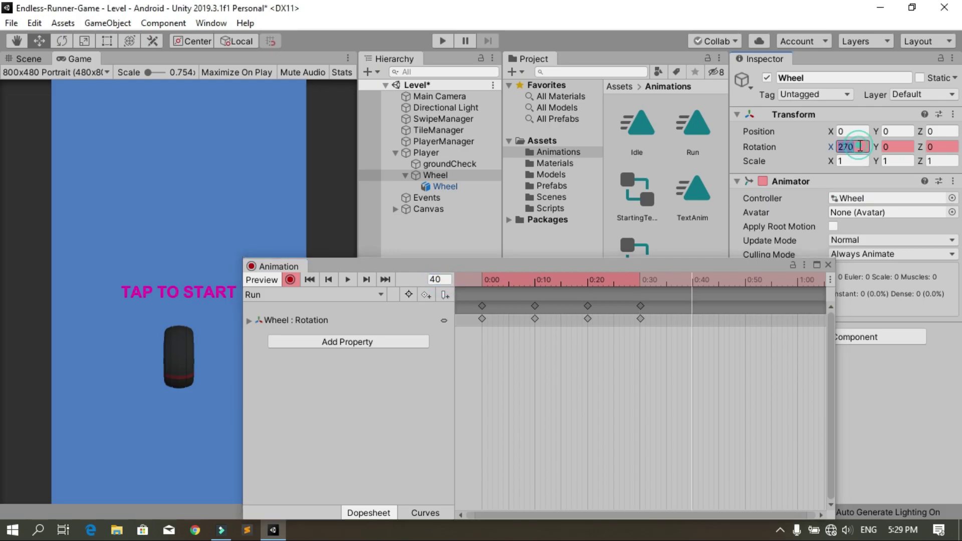
pyautogui.write('360')
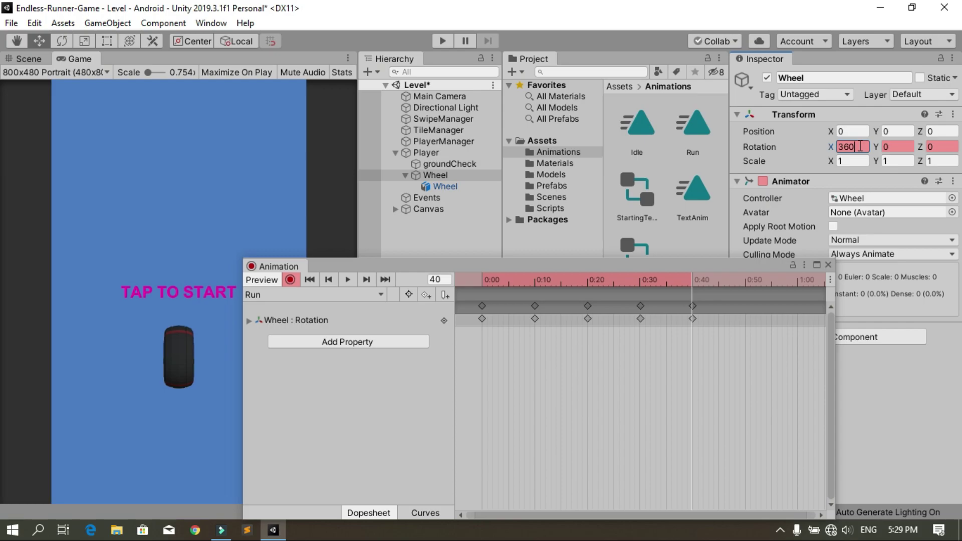
# - Preview the spinning Run clip in the Scene and Game views
pyautogui.click(347, 279)
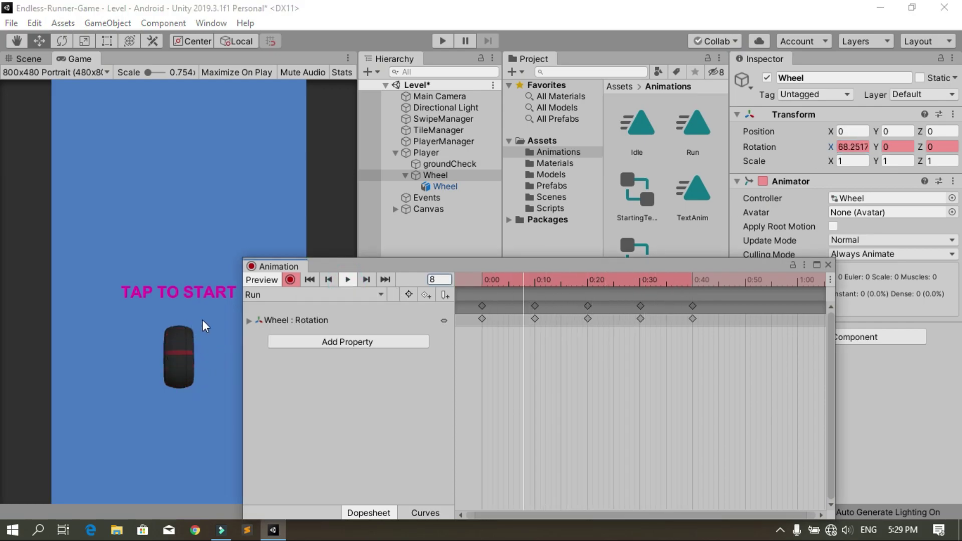
pyautogui.click(20, 62)
pyautogui.moveTo(88, 258); pyautogui.dragTo(93, 370)
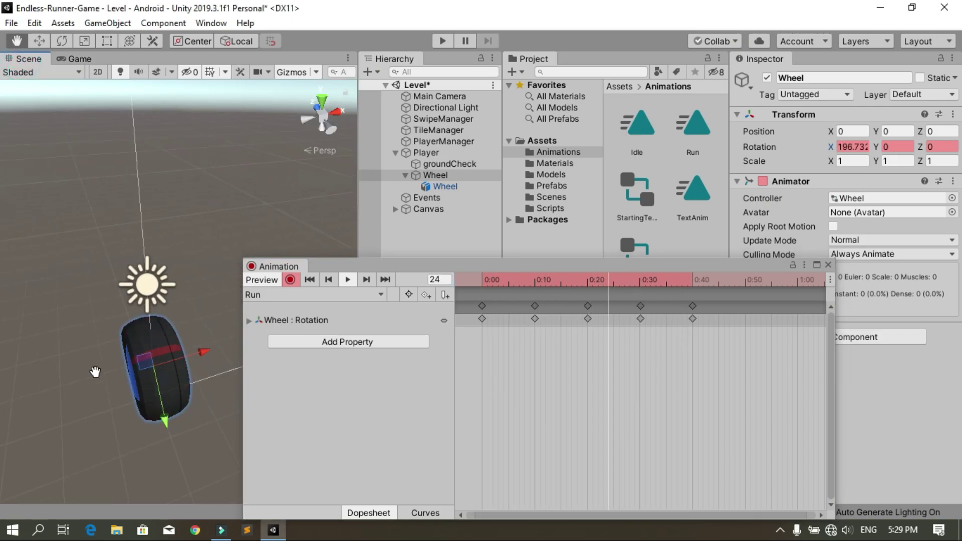
pyautogui.click(86, 59)
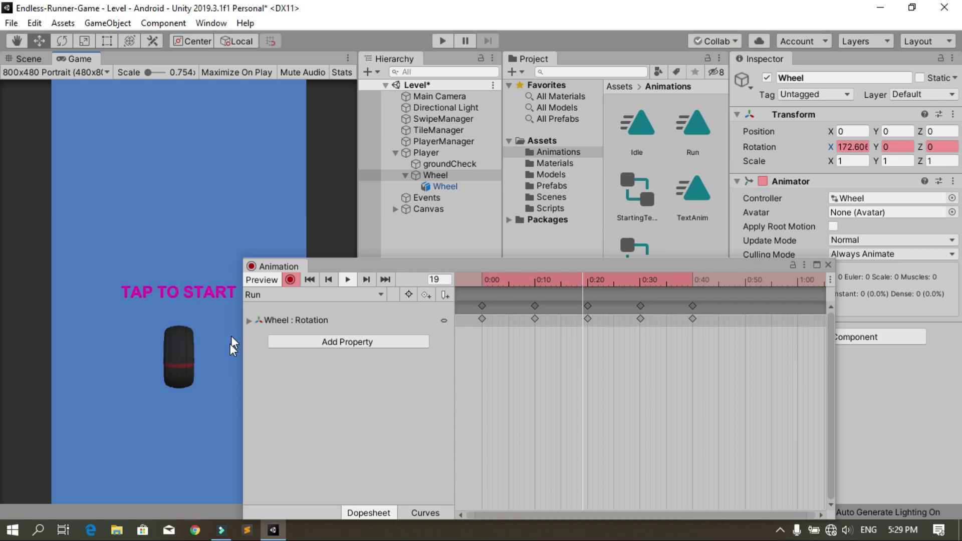
pyautogui.click(338, 297)
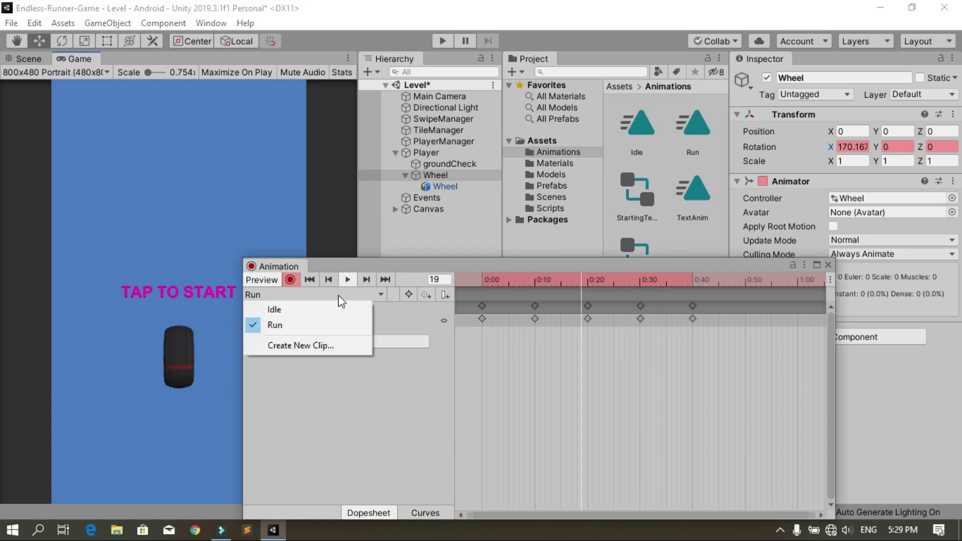
# - Create a new Jump clip and turn on keyframe recording
pyautogui.click(306, 345)
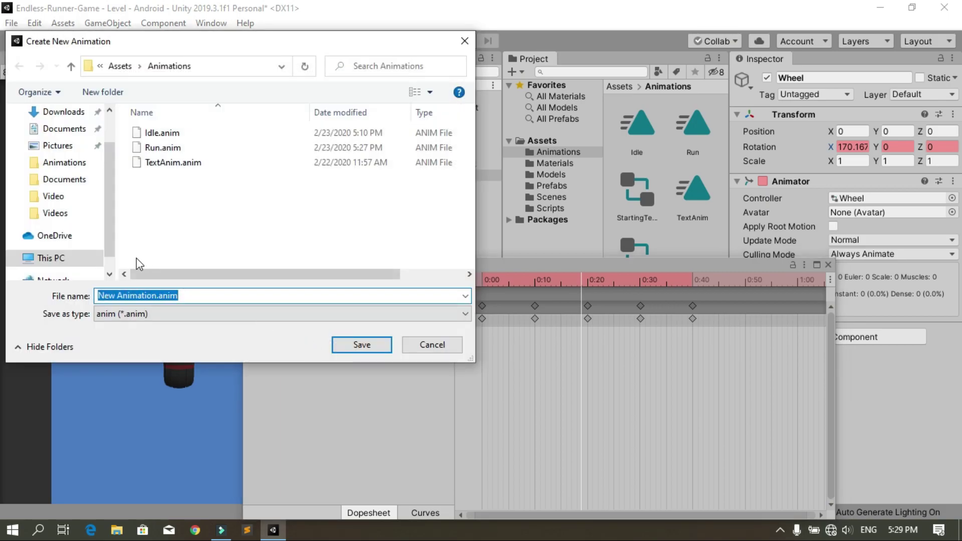
pyautogui.click(129, 295)
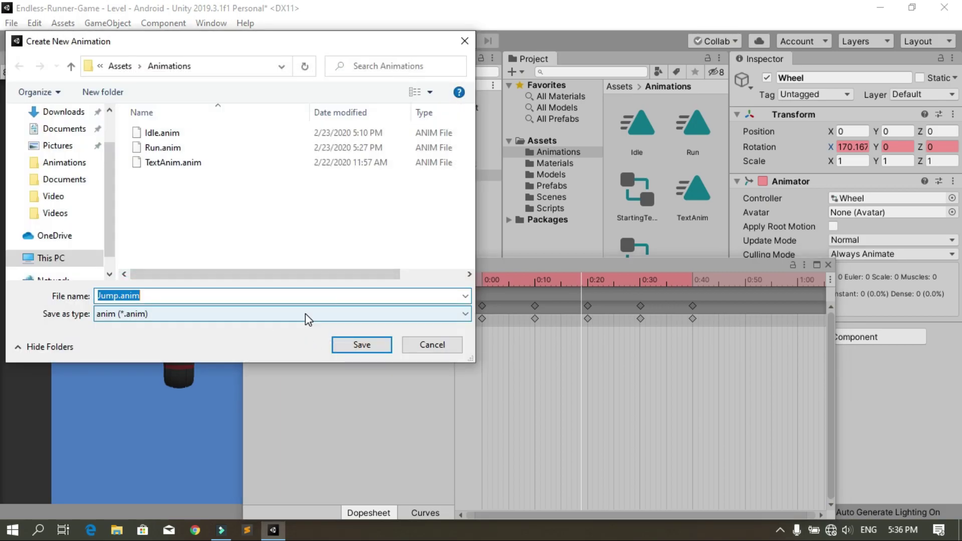
pyautogui.click(382, 344)
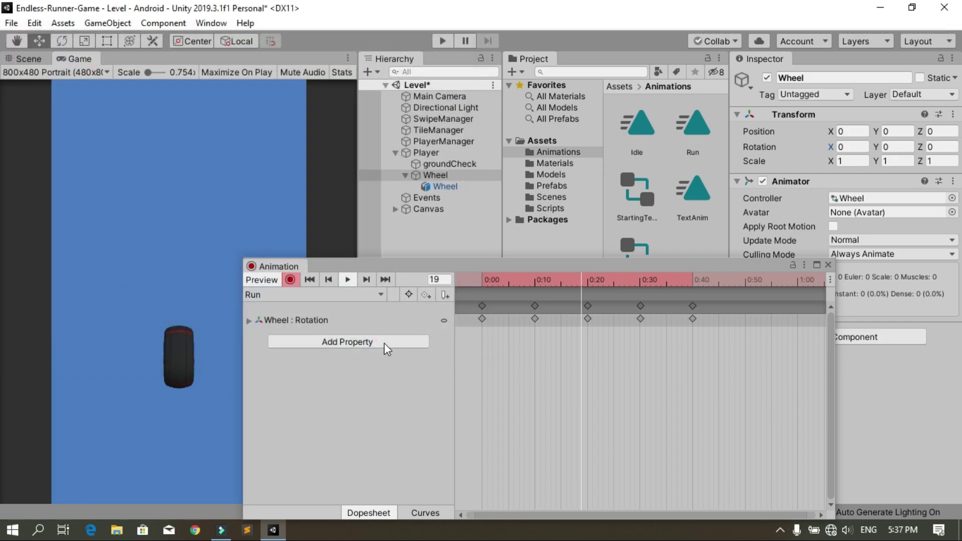
pyautogui.click(290, 279)
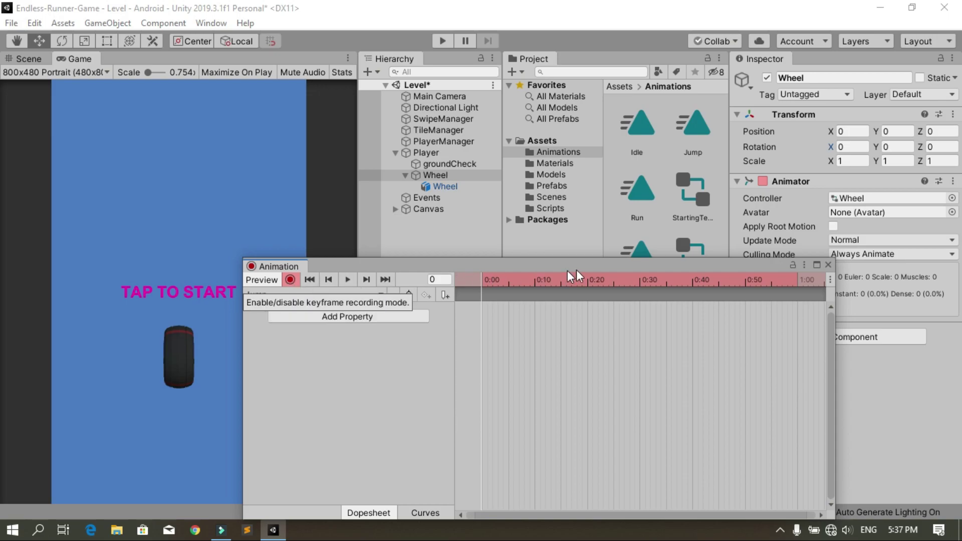
# - Key the wheel's Y rotation at 0 on frame 0
pyautogui.click(876, 148)
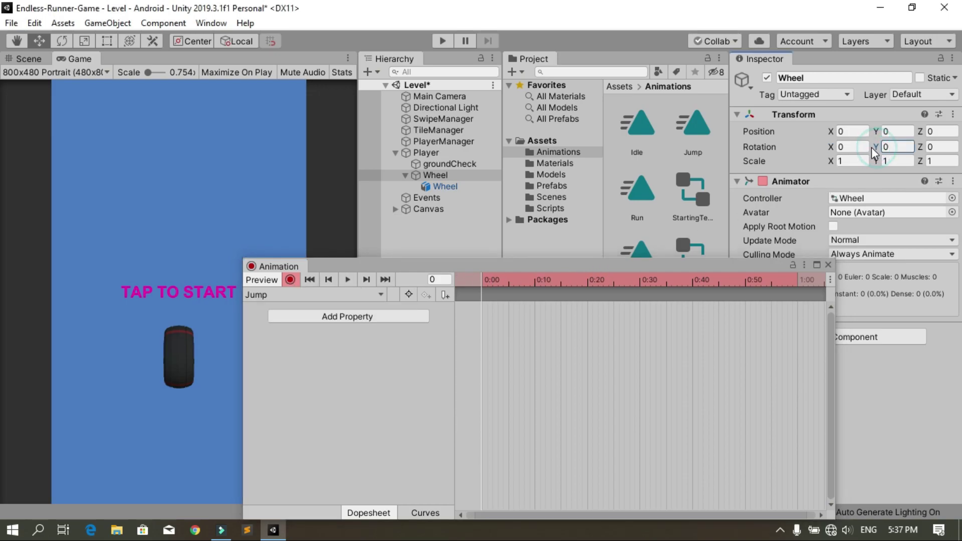
pyautogui.moveTo(875, 148); pyautogui.dragTo(873, 148)
pyautogui.click(905, 147)
pyautogui.write('0')
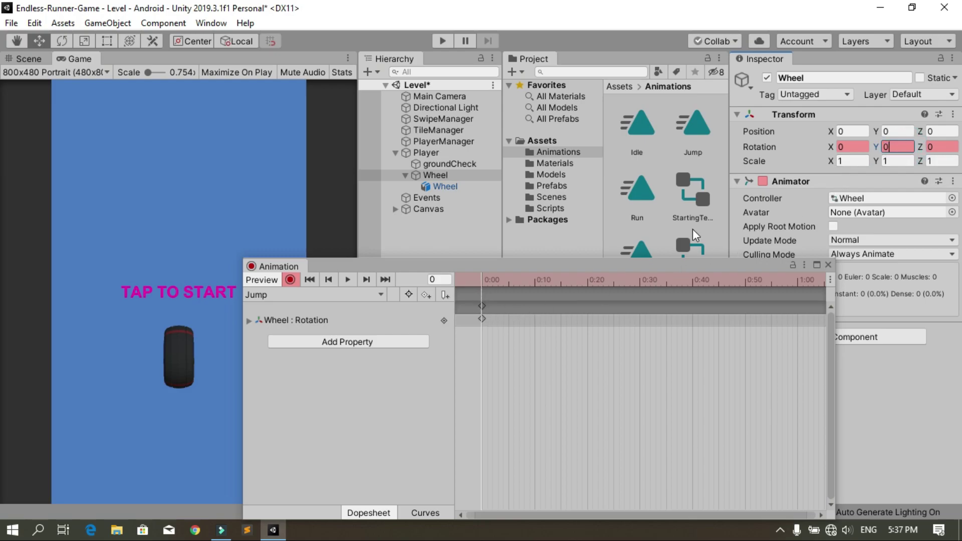
pyautogui.click(908, 147)
# - Key Y rotation 90 at frame 10 and 180 at frame 20
pyautogui.click(439, 280)
pyautogui.write('10')
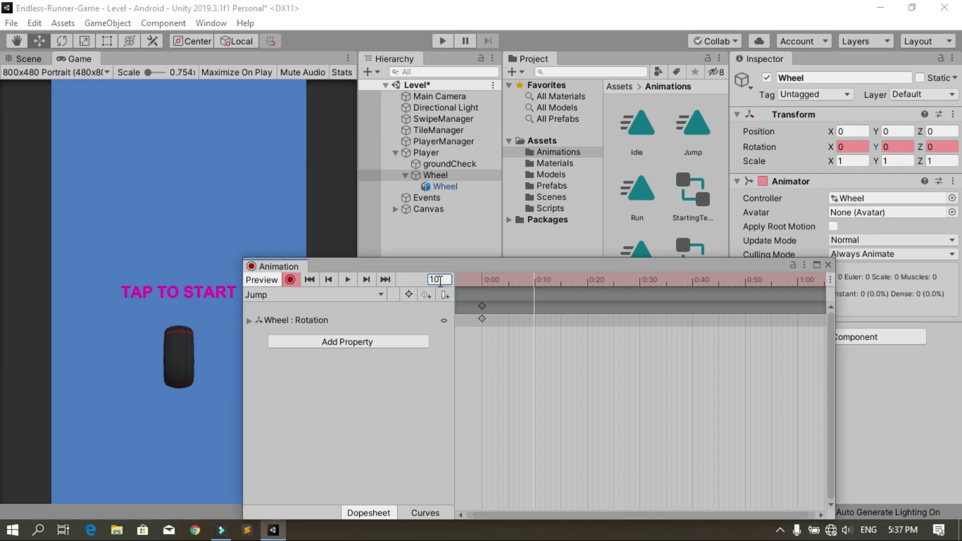
pyautogui.click(903, 148)
pyautogui.write('90')
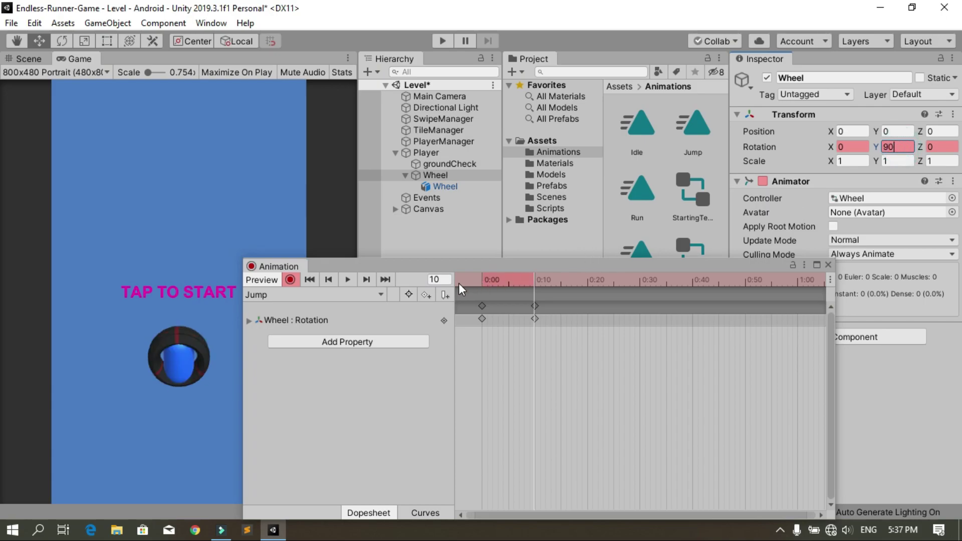
pyautogui.click(439, 280)
pyautogui.write('20')
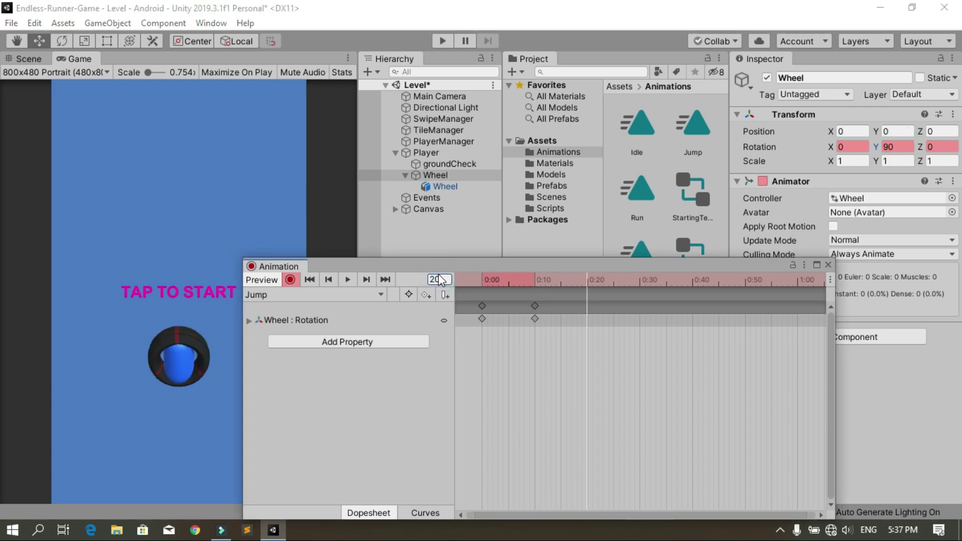
pyautogui.click(896, 148)
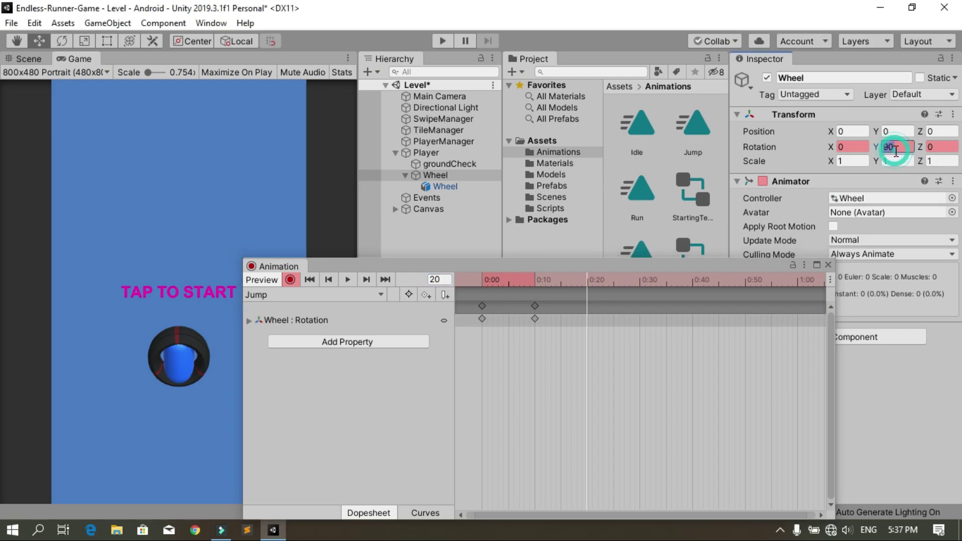
pyautogui.write('180')
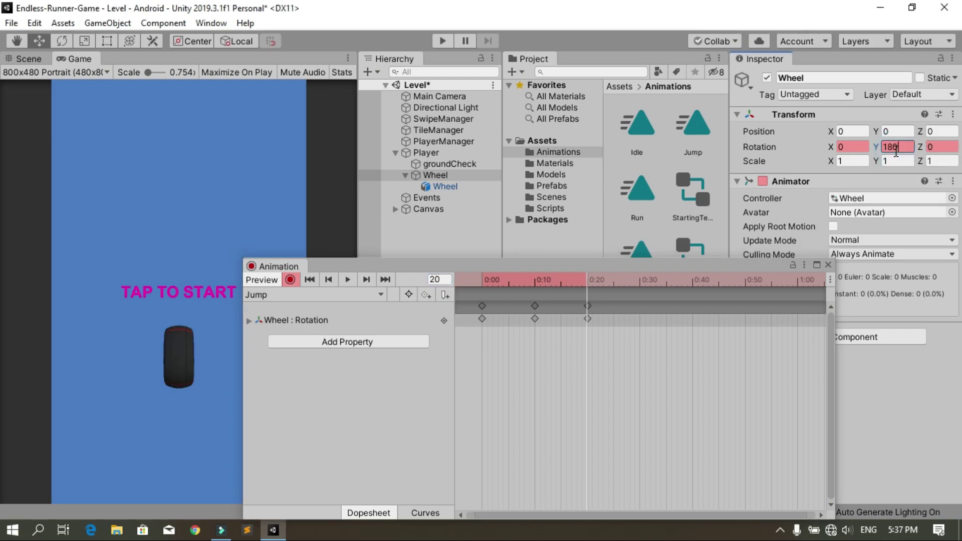
# - Key Y rotation 270 at frame 30 and 360 at frame 40, then preview the Jump clip
pyautogui.click(439, 279)
pyautogui.write('30')
pyautogui.press('Return')
pyautogui.click(899, 147)
pyautogui.write('27')
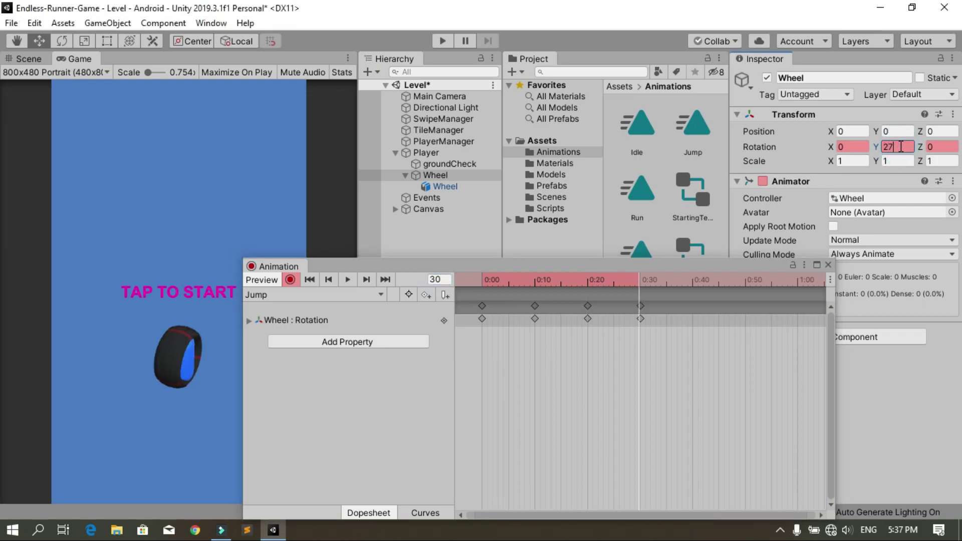
pyautogui.write('0')
pyautogui.click(439, 280)
pyautogui.write('40')
pyautogui.press('Return')
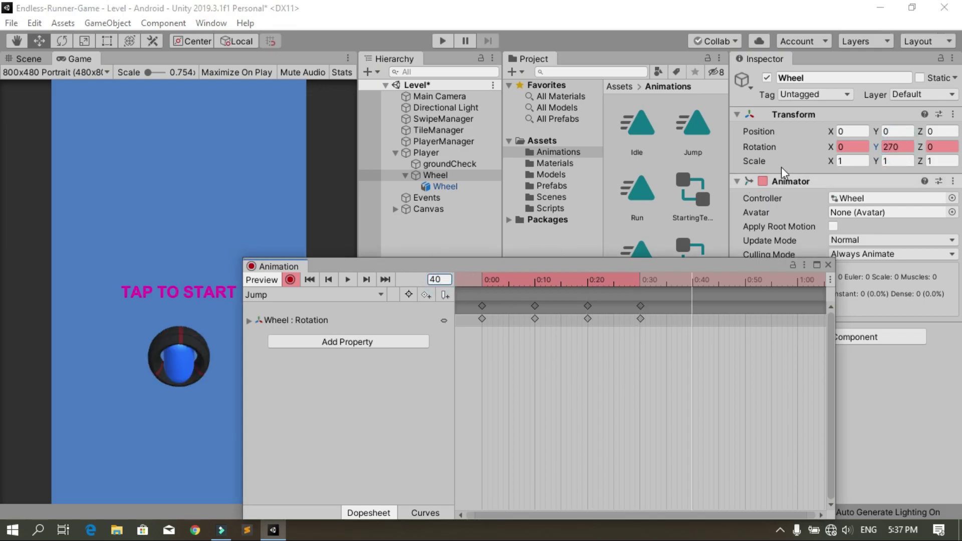
pyautogui.click(900, 147)
pyautogui.write('360')
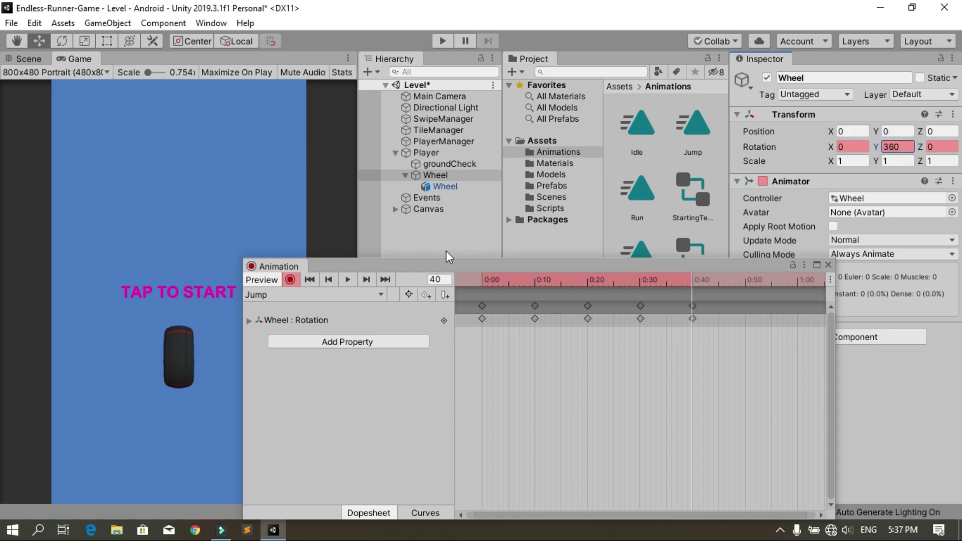
pyautogui.click(347, 280)
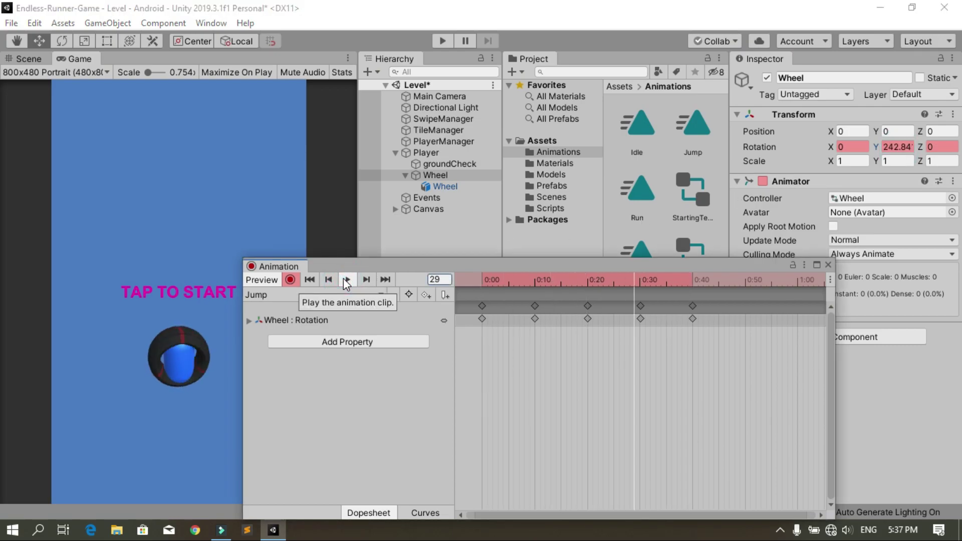
# - Close the Animation window and show the Wheel controller's state graph in the Animator window
pyautogui.click(828, 265)
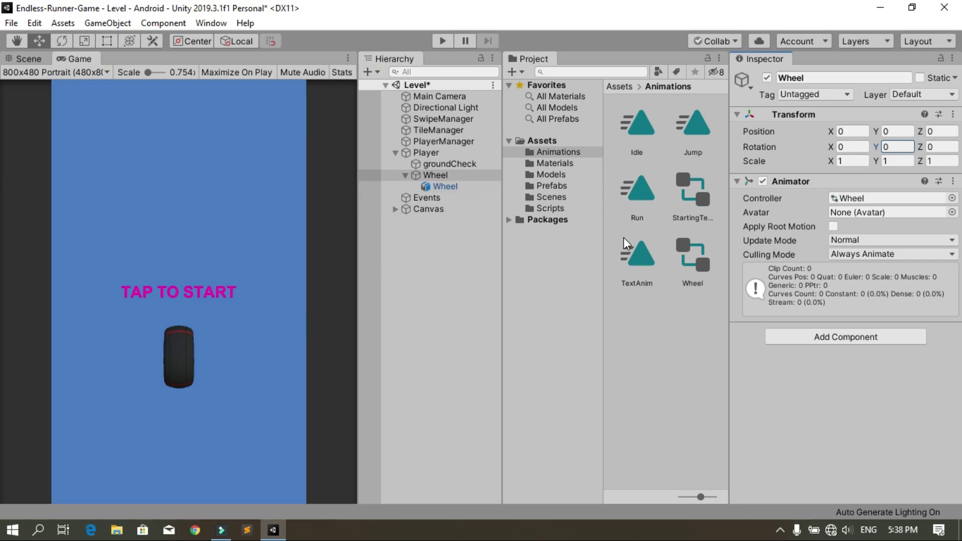
pyautogui.click(688, 264)
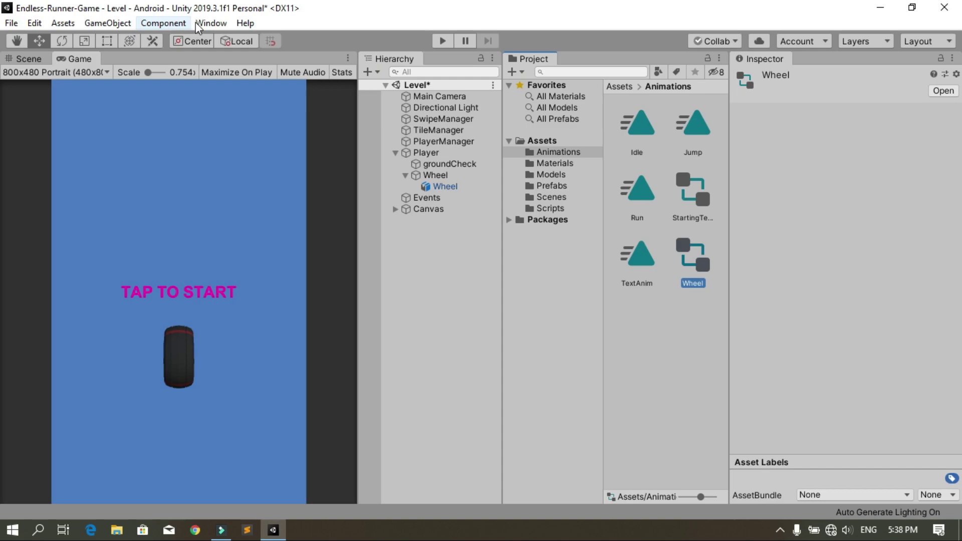
pyautogui.click(211, 23)
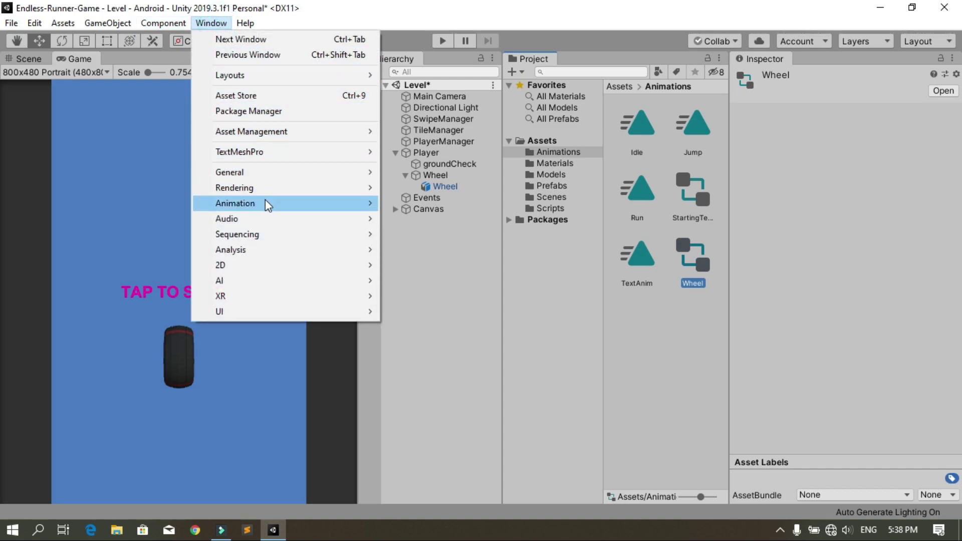
pyautogui.moveTo(266, 203)
pyautogui.click(422, 218)
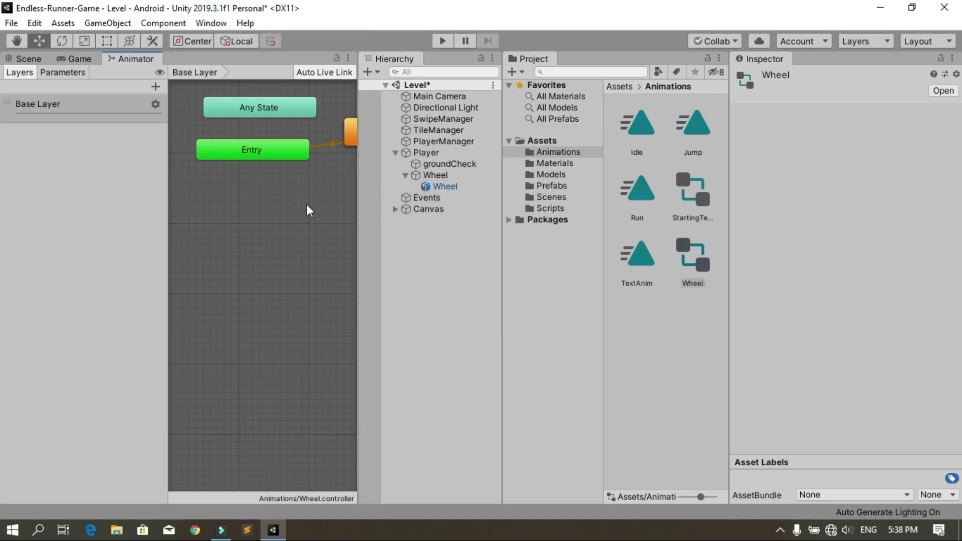
# - Rearrange the graph by moving the Idle state right and the Any State node upward
pyautogui.scroll(5, 278, 270)
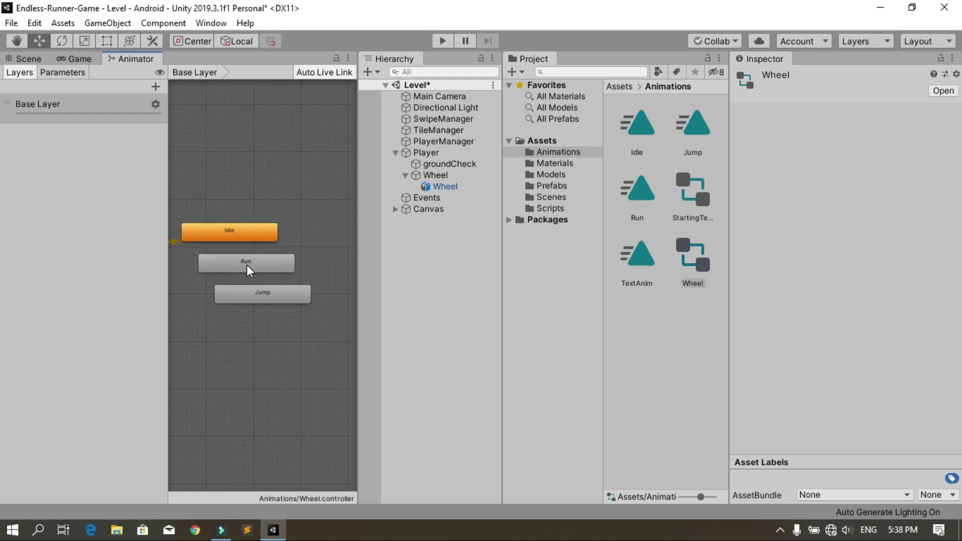
pyautogui.scroll(-2, 284, 275)
pyautogui.scroll(2, 269, 271)
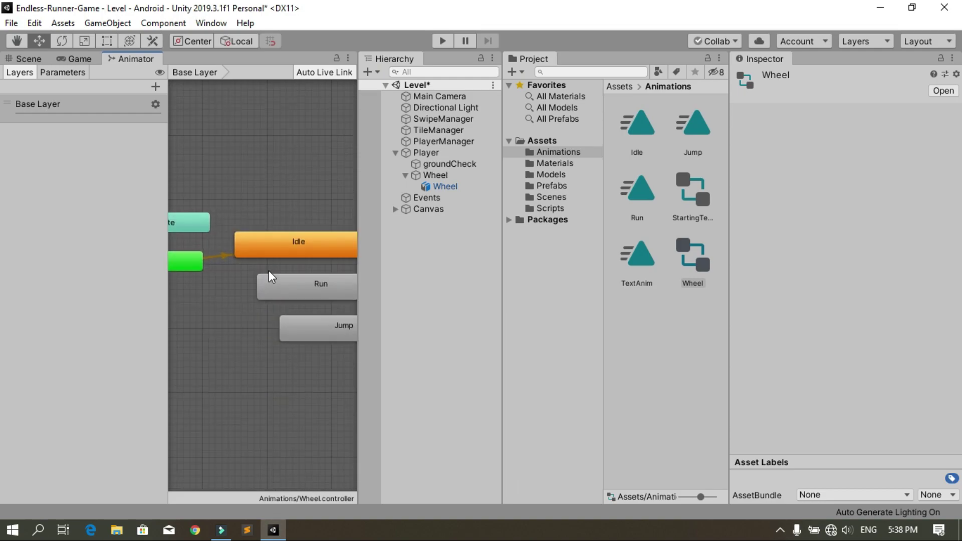
pyautogui.click(286, 248)
pyautogui.moveTo(257, 237); pyautogui.dragTo(296, 240)
pyautogui.scroll(-4, 298, 248)
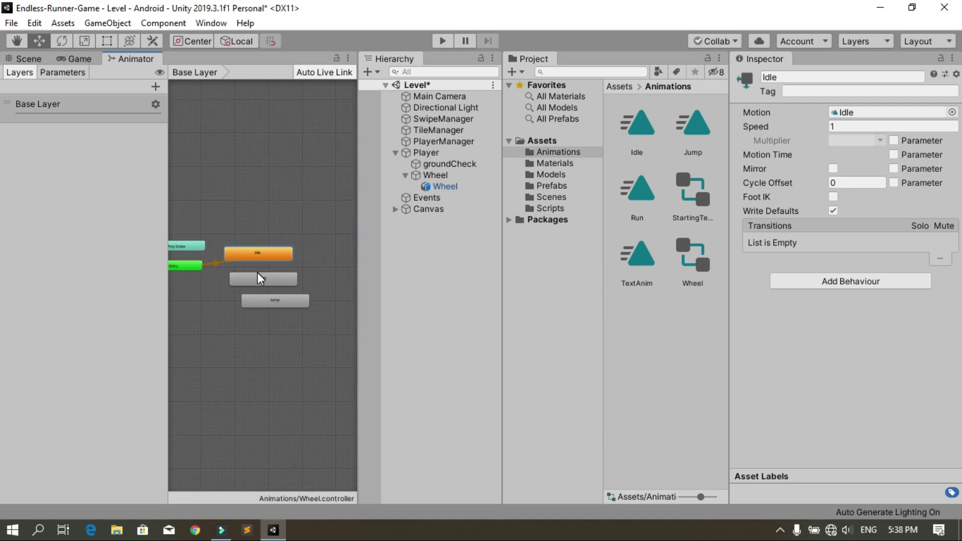
pyautogui.click(194, 241)
pyautogui.moveTo(194, 241); pyautogui.dragTo(194, 187)
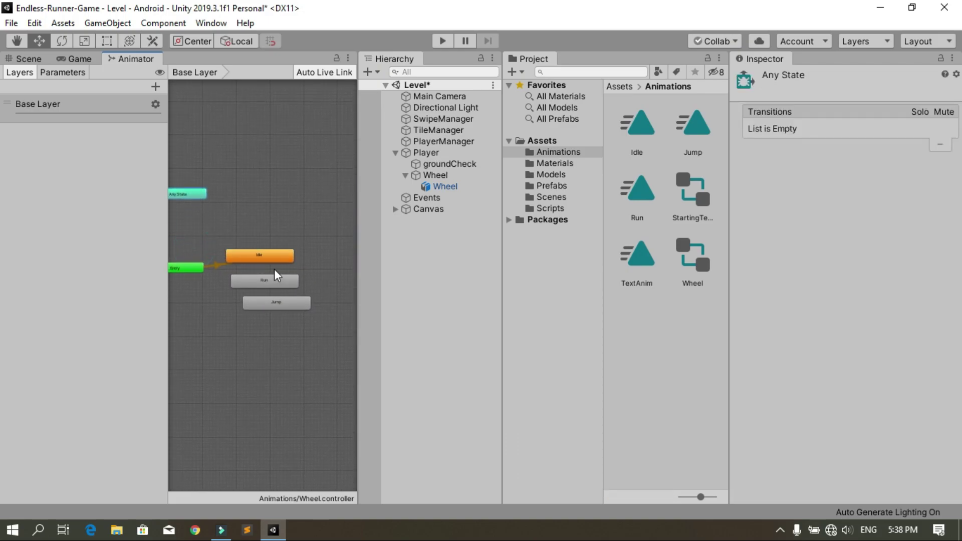
pyautogui.scroll(3, 272, 300)
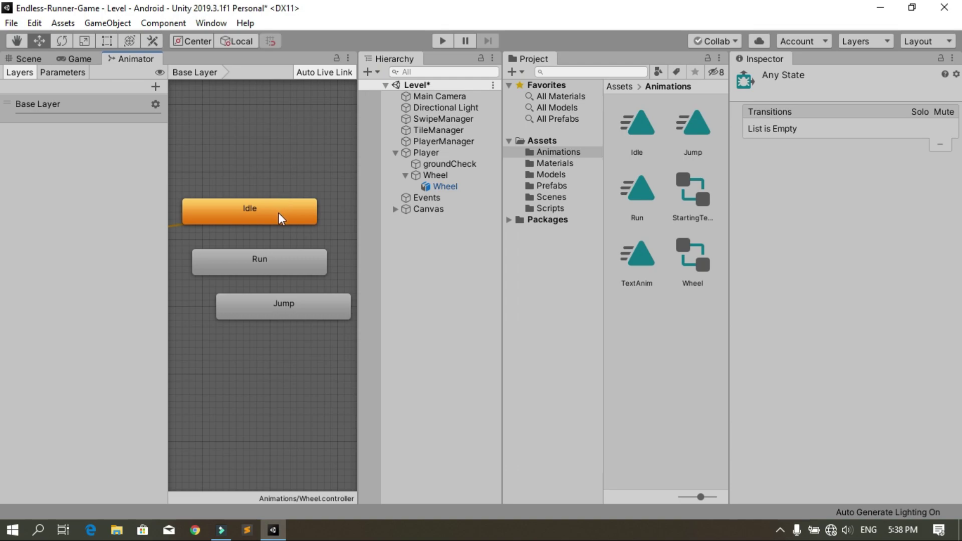
# - Add a Bool parameter named isGameStarted to the Wheel controller
pyautogui.click(64, 73)
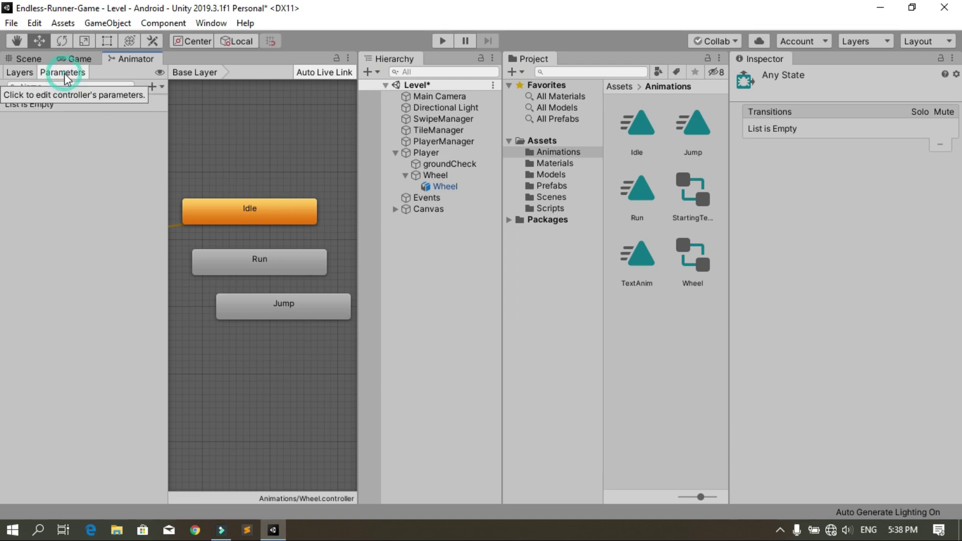
pyautogui.click(152, 87)
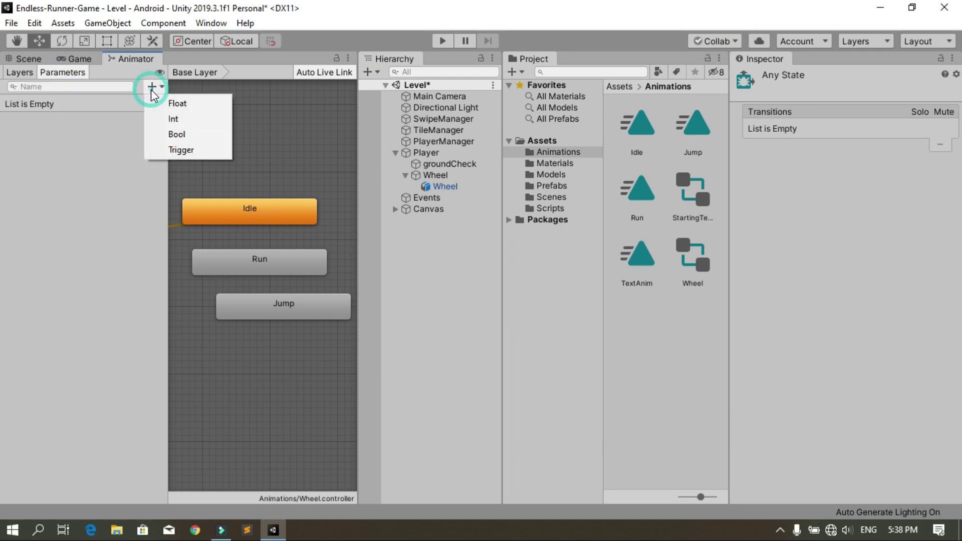
pyautogui.click(184, 134)
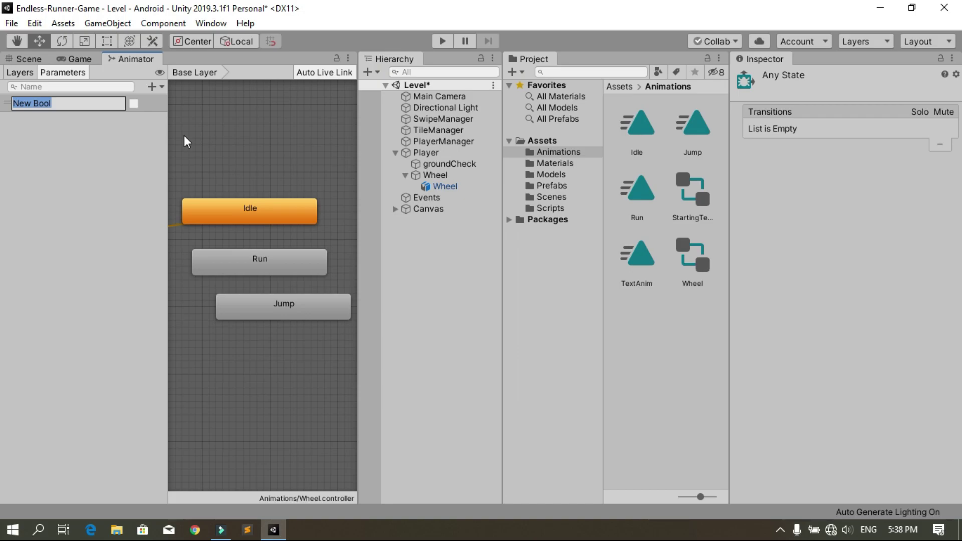
pyautogui.write('isGameStarted')
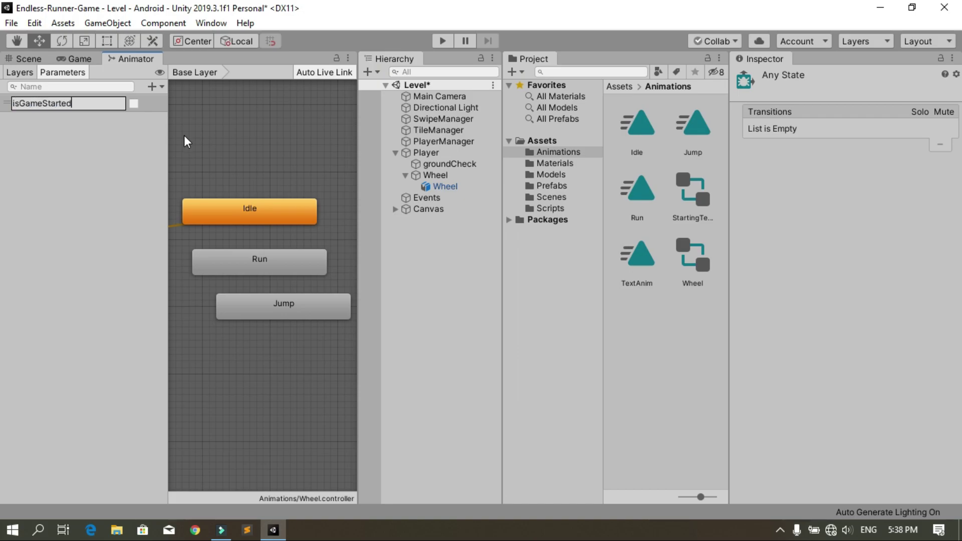
pyautogui.press('Return')
# - Create an Idle-to-Run transition with the condition isGameStarted true
pyautogui.click(269, 206)
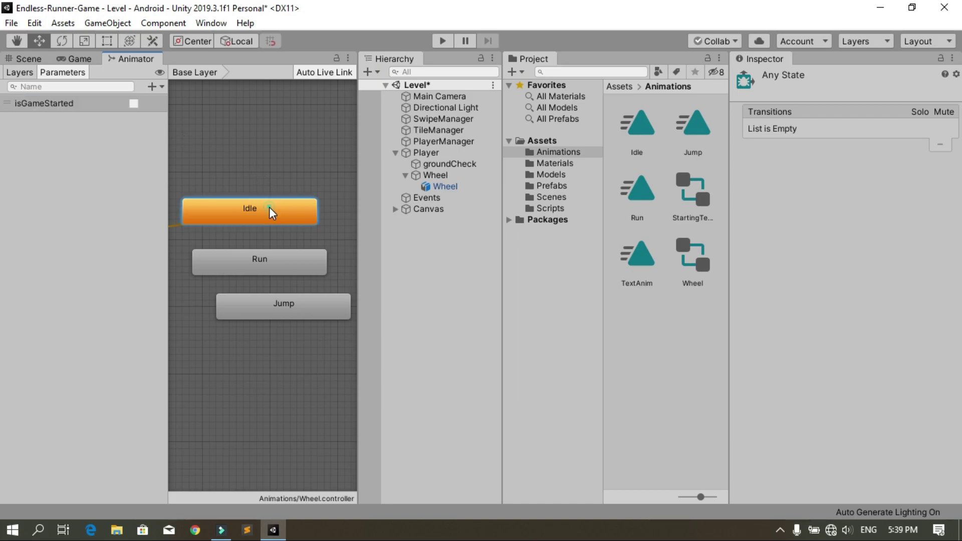
pyautogui.rightClick(254, 217)
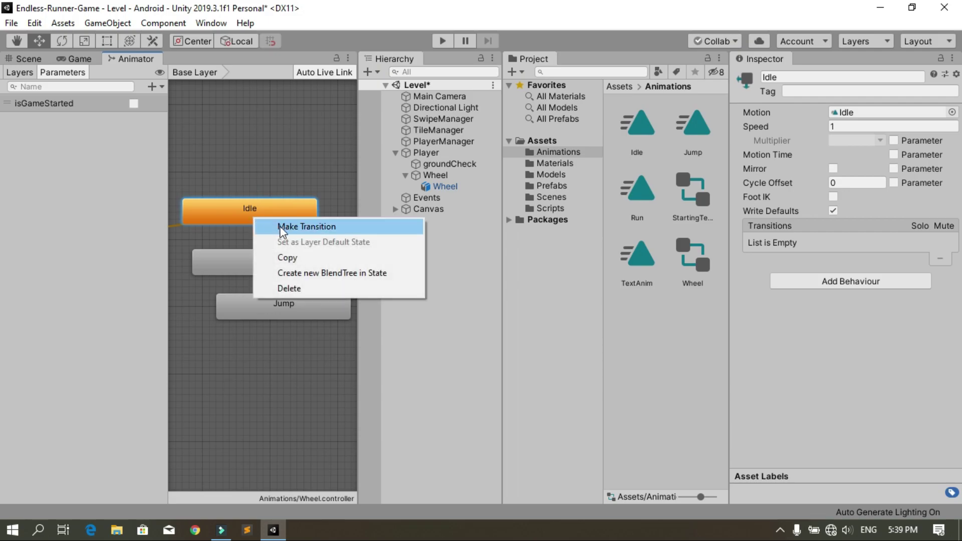
pyautogui.click(279, 227)
pyautogui.click(264, 256)
pyautogui.click(263, 259)
pyautogui.click(253, 240)
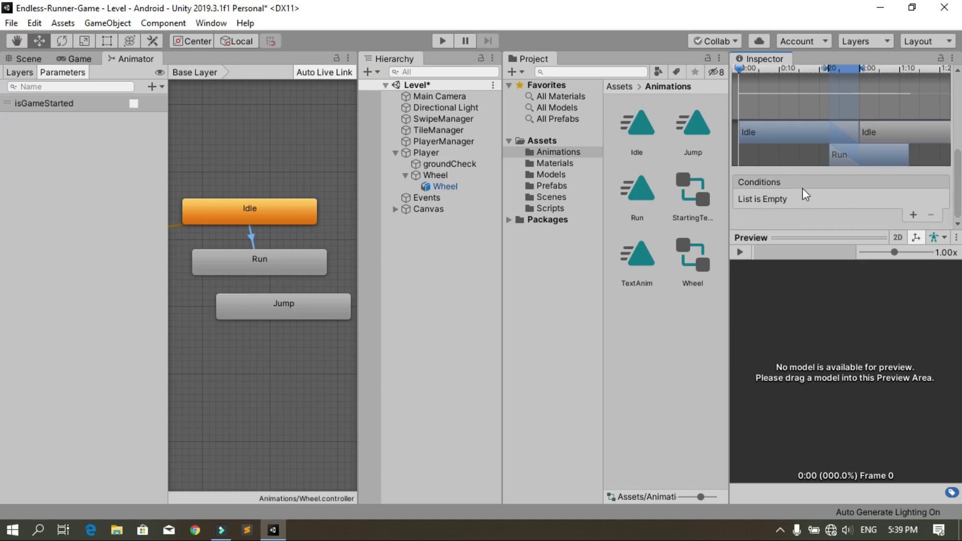
pyautogui.click(911, 215)
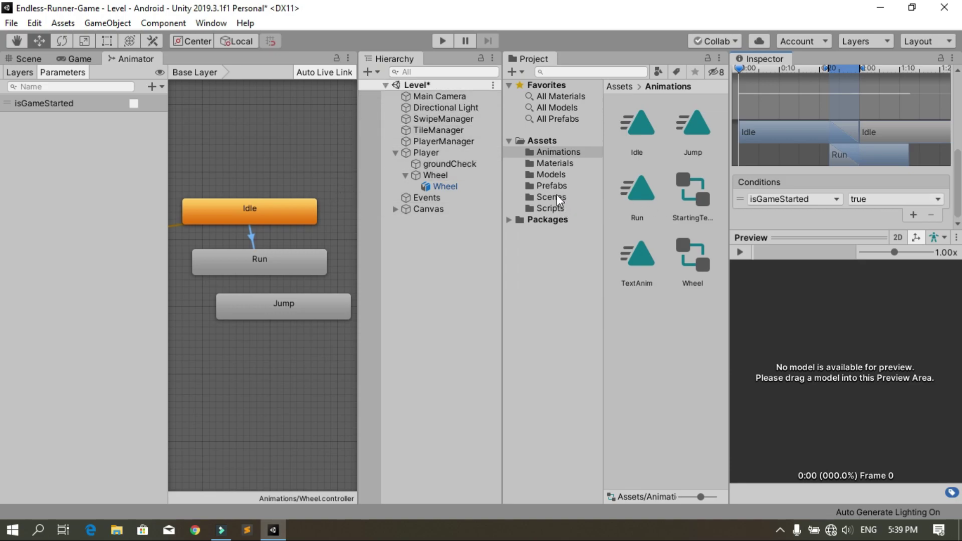
pyautogui.click(562, 207)
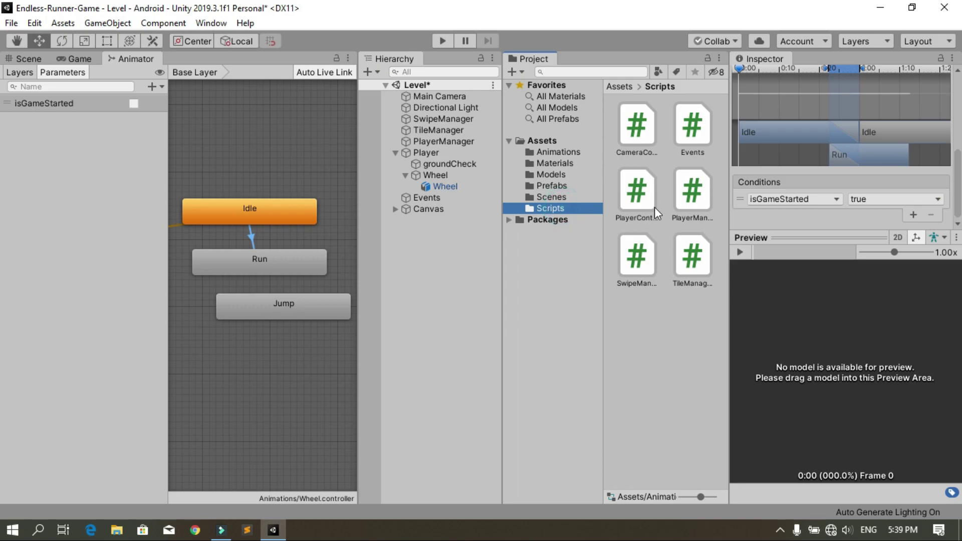
# - In PlayerController.cs, declare a public Animator animator field below Gravity and save
pyautogui.doubleClick(638, 193)
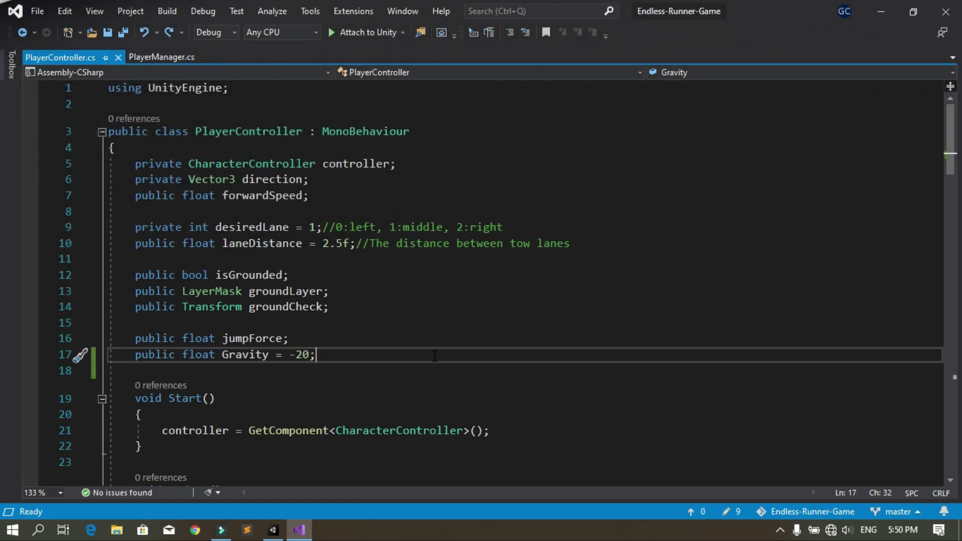
pyautogui.press('Return')
pyautogui.press('Return')
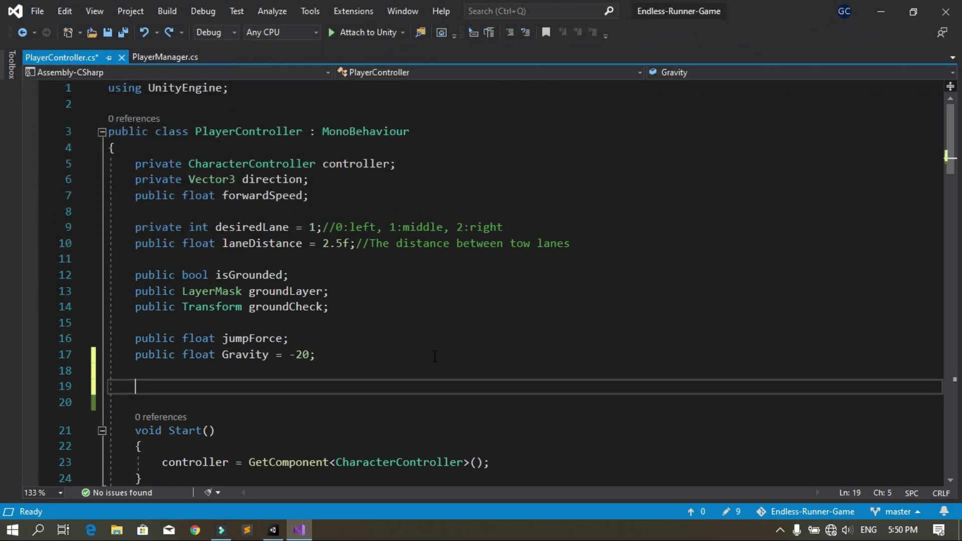
pyautogui.write('p')
pyautogui.write('ub')
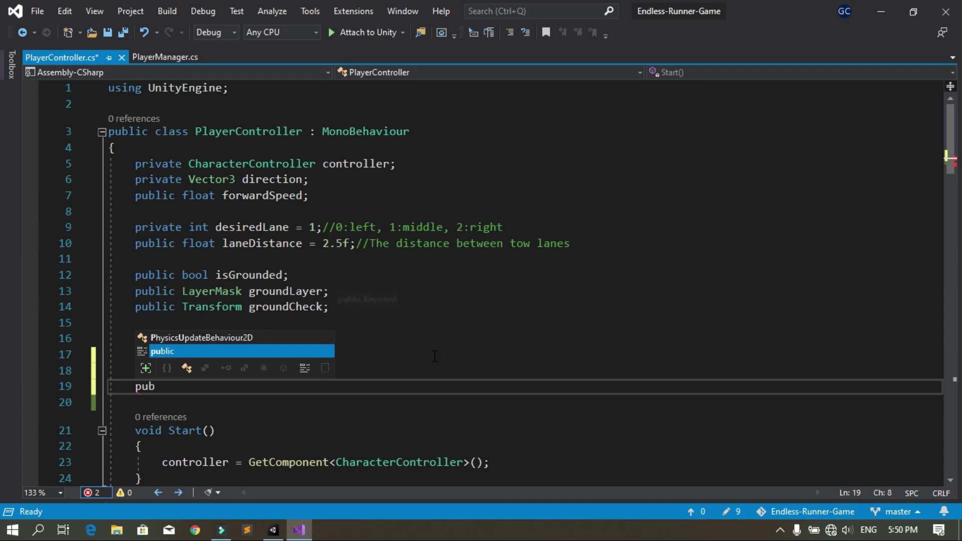
pyautogui.write('lic An')
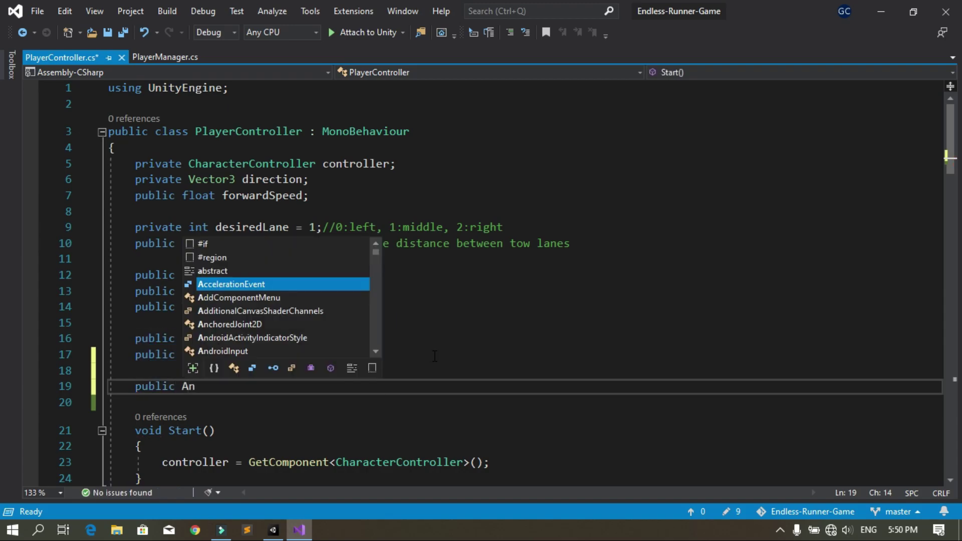
pyautogui.write('imator ani')
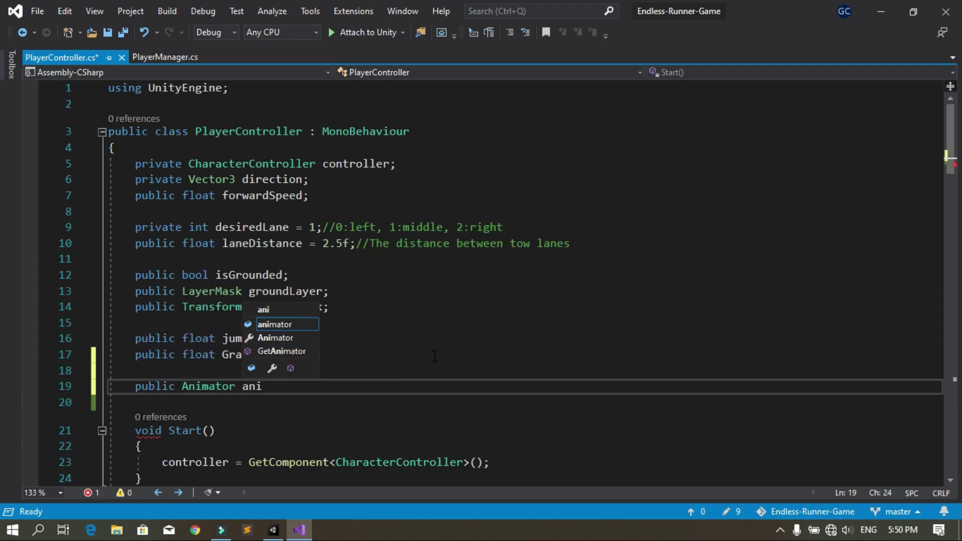
pyautogui.write('m')
pyautogui.press('Tab')
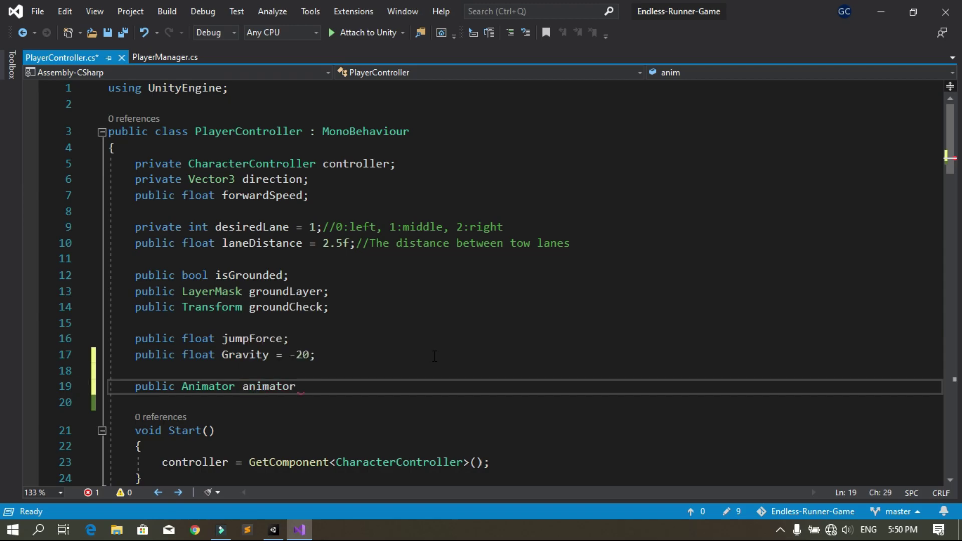
pyautogui.hotkey('ctrl', 's')
# - Add animator.SetBool("isGameStarted", true); in Update, save, and return to Unity
pyautogui.scroll(-4, 435, 356)
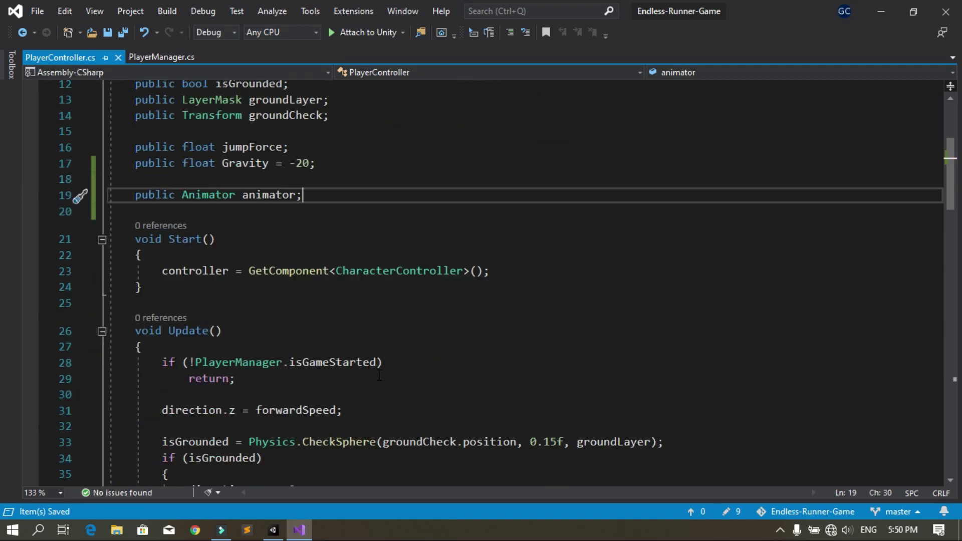
pyautogui.click(261, 196)
pyautogui.doubleClick(260, 196)
pyautogui.hotkey('ctrl', 'c')
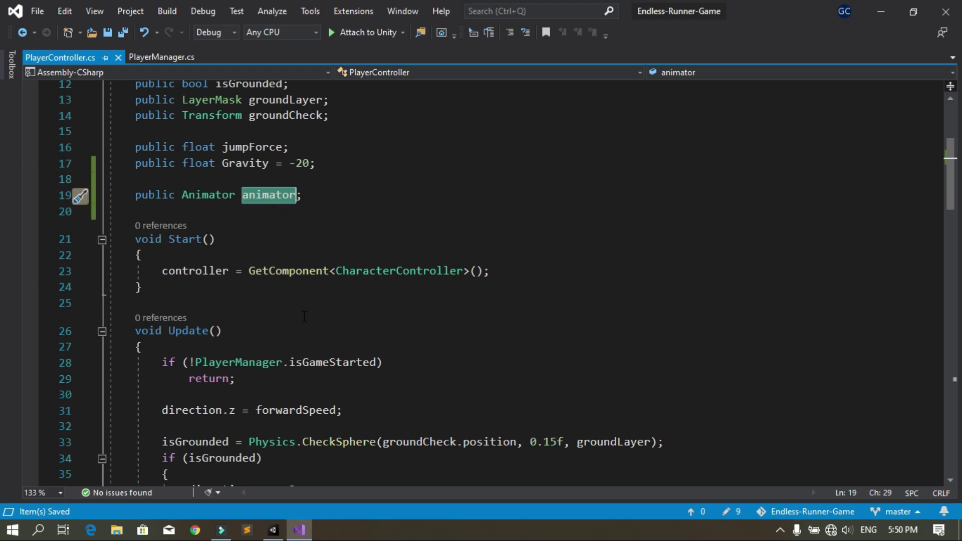
pyautogui.scroll(-2, 336, 297)
pyautogui.click(336, 297)
pyautogui.press('Return')
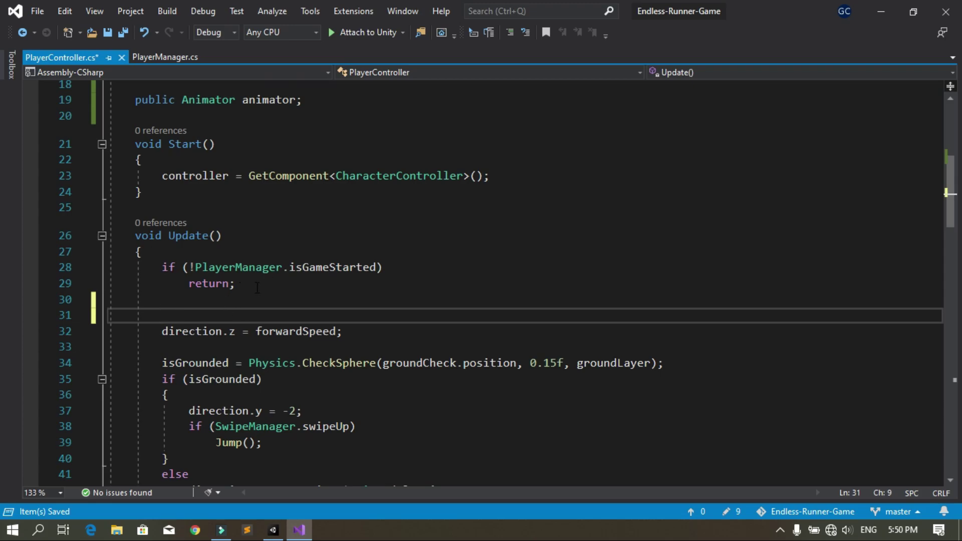
pyautogui.hotkey('ctrl', 'v')
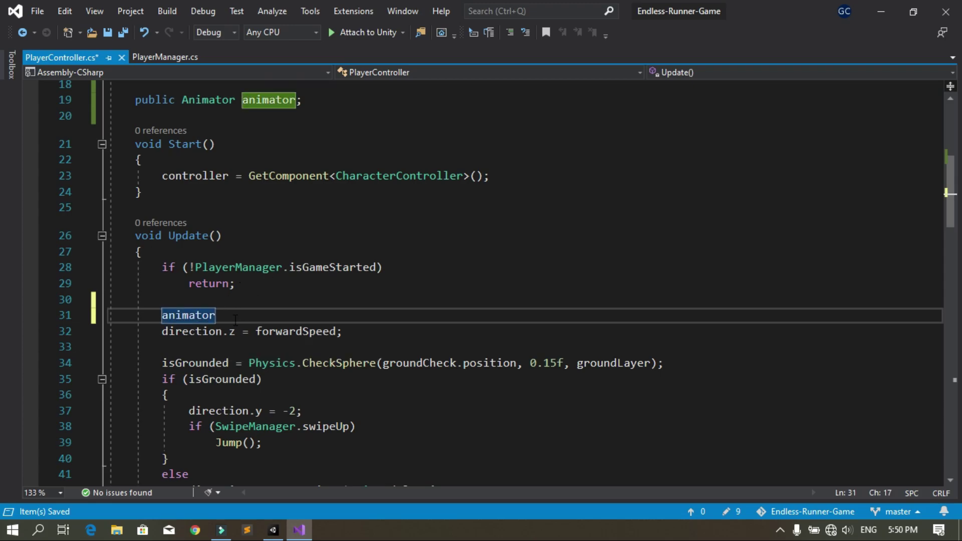
pyautogui.write('.')
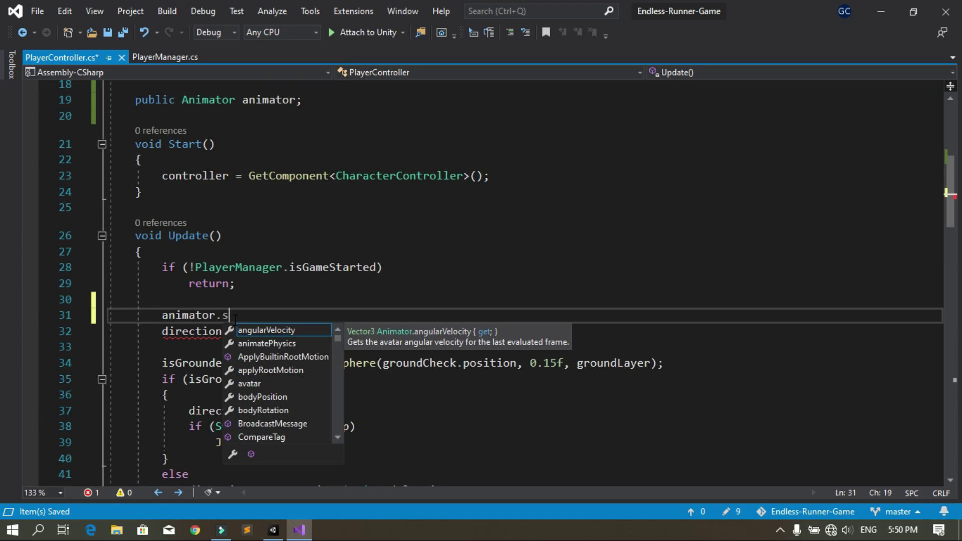
pyautogui.write('setb')
pyautogui.write('ool("')
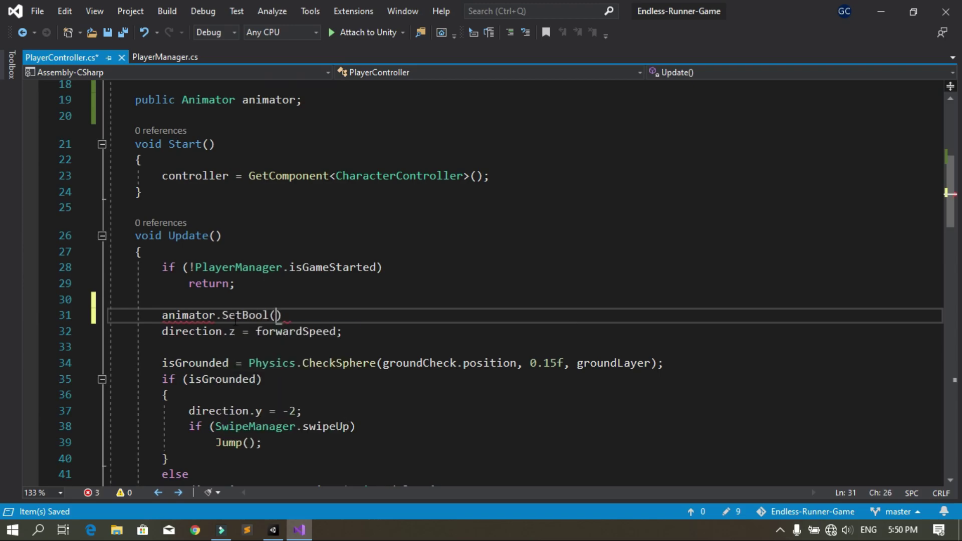
pyautogui.write('isGa')
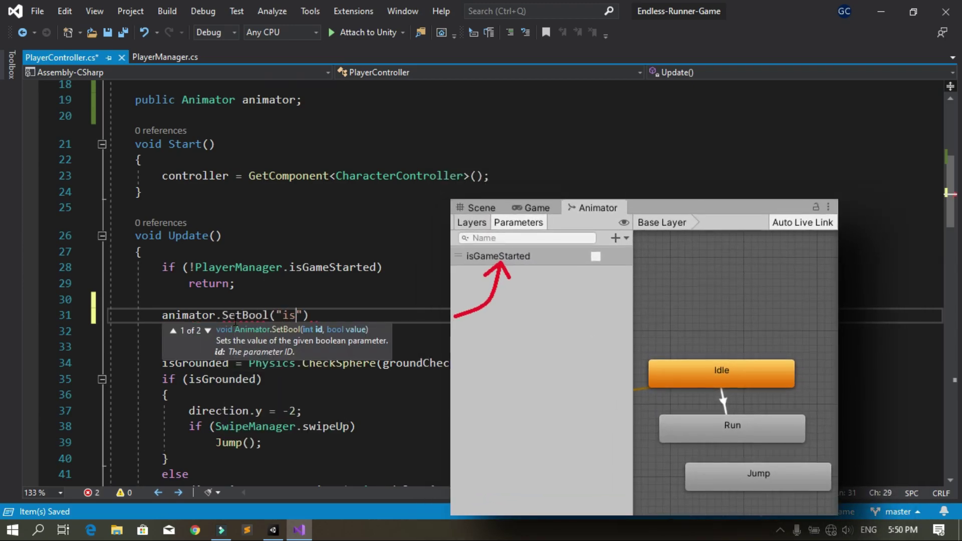
pyautogui.write('meStarted", t')
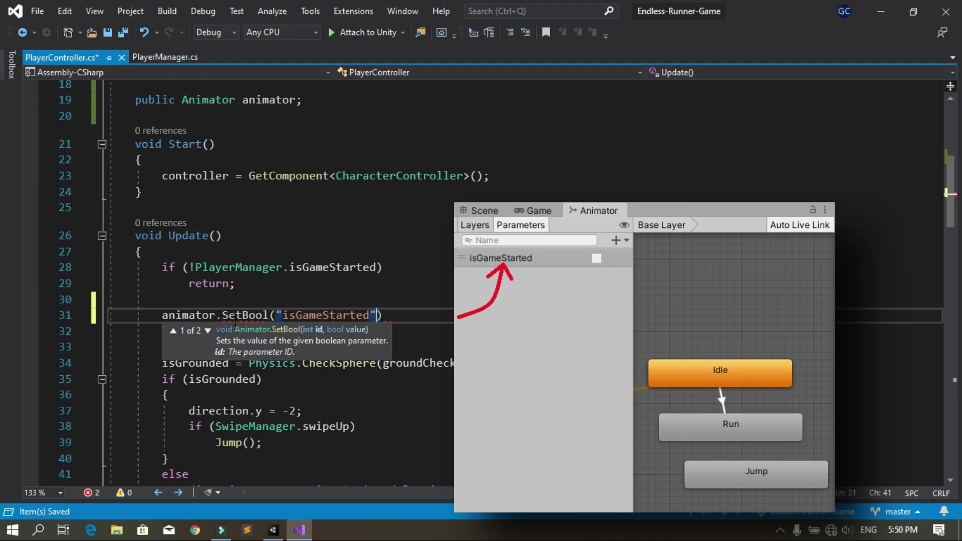
pyautogui.write('rue')
pyautogui.hotkey('ctrl', 's')
pyautogui.write(');')
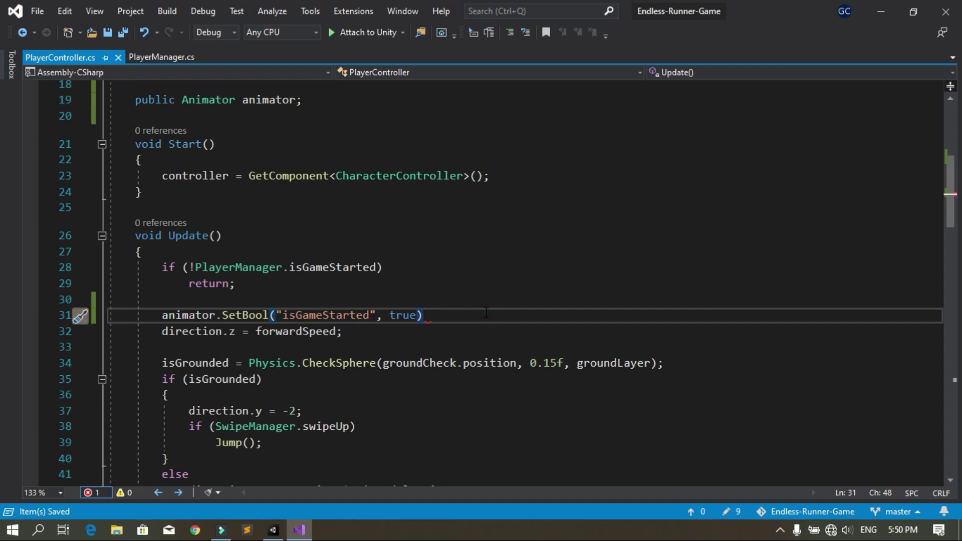
pyautogui.hotkey('ctrl', 's')
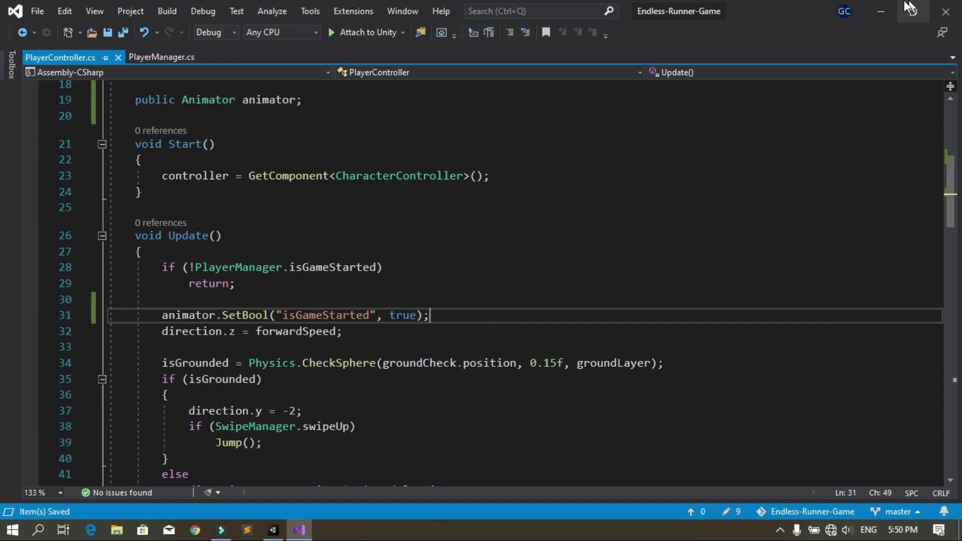
pyautogui.click(880, 7)
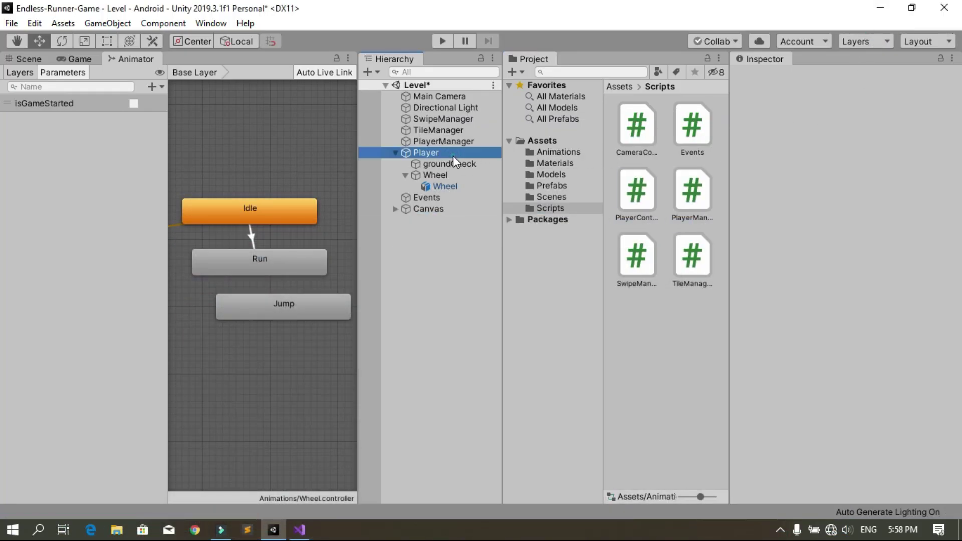
# - Drag the Wheel object into the Player Controller's Animator field on Player
pyautogui.click(453, 155)
pyautogui.scroll(-10, 829, 240)
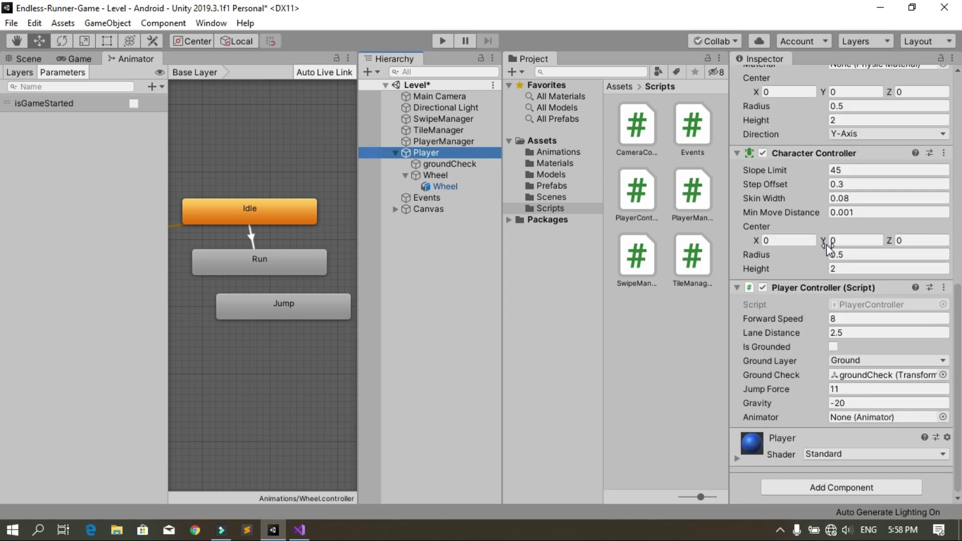
pyautogui.click(464, 175)
pyautogui.moveTo(464, 175); pyautogui.dragTo(861, 426)
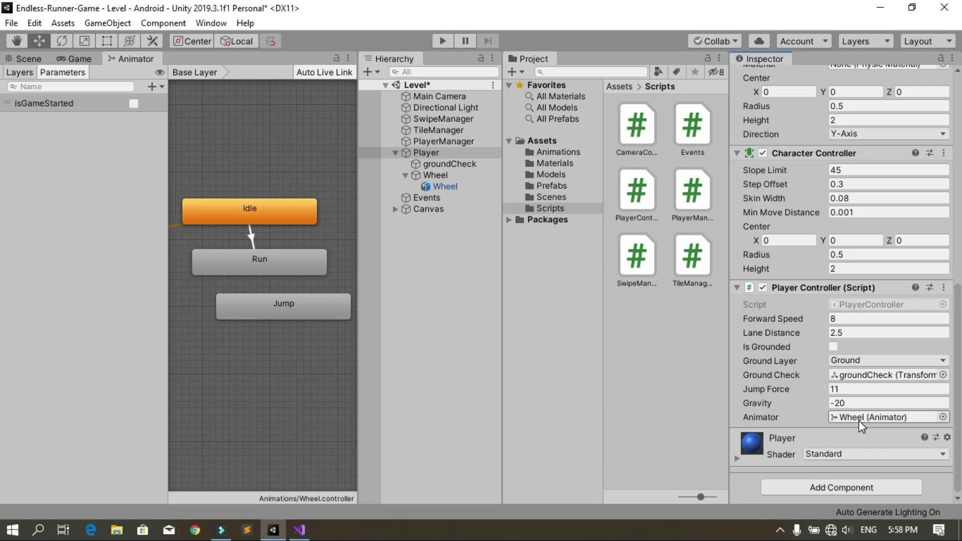
# - Play-test the game: tap to start, swipe the tire left, then stop play mode
pyautogui.click(446, 40)
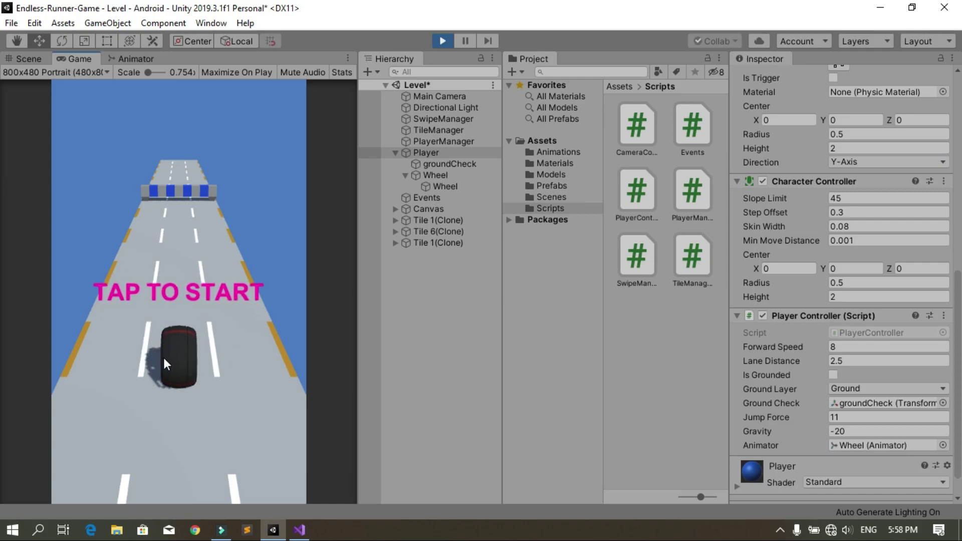
pyautogui.click(204, 284)
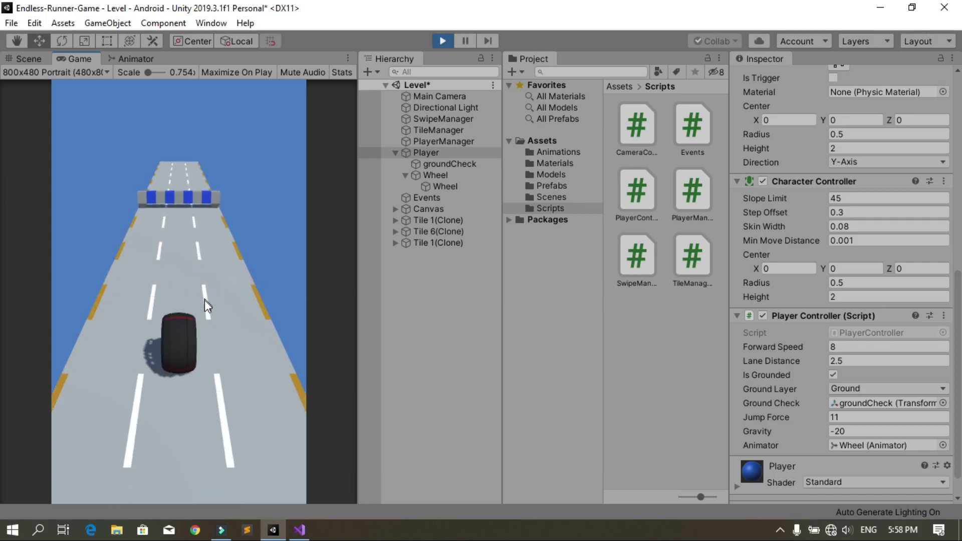
pyautogui.moveTo(195, 336)
pyautogui.mouseDown()
pyautogui.moveTo(134, 339)
pyautogui.moveTo(190, 342)
pyautogui.mouseUp()
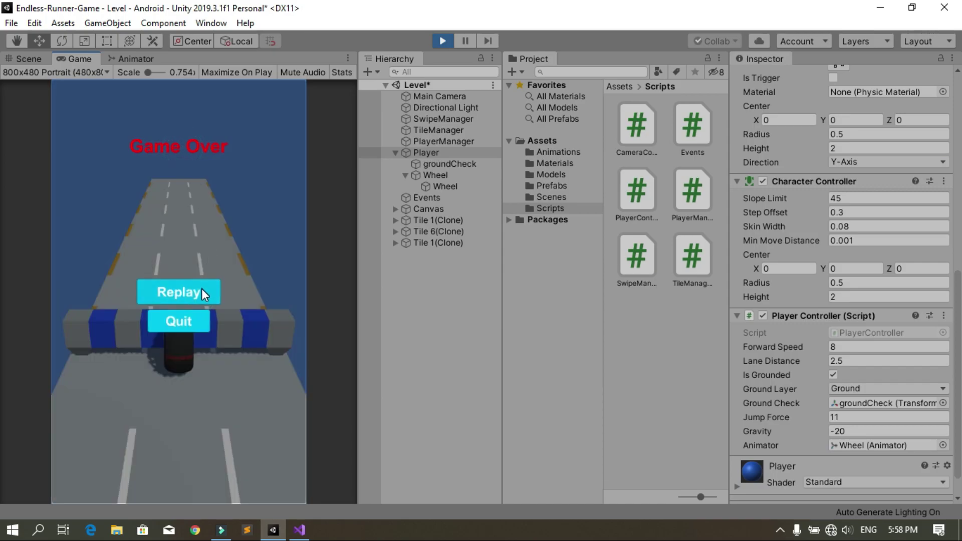
pyautogui.click(443, 42)
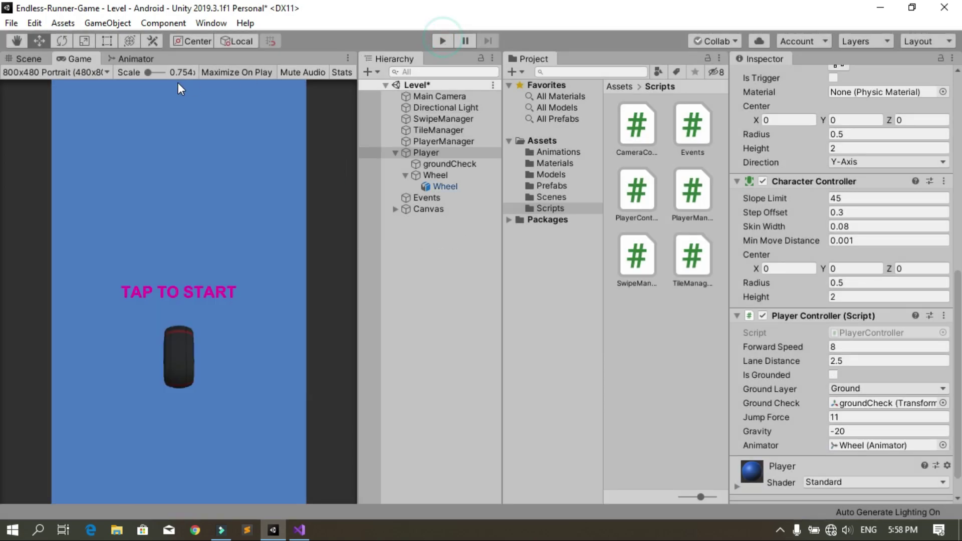
pyautogui.click(125, 58)
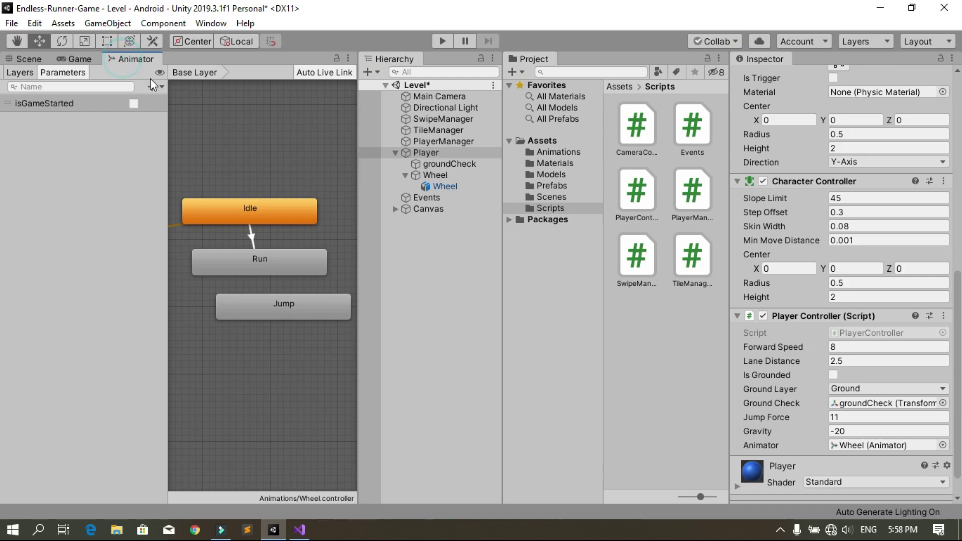
# - Uncheck Has Exit Time on the Idle-to-Run transition, then play and tap to start again
pyautogui.click(252, 234)
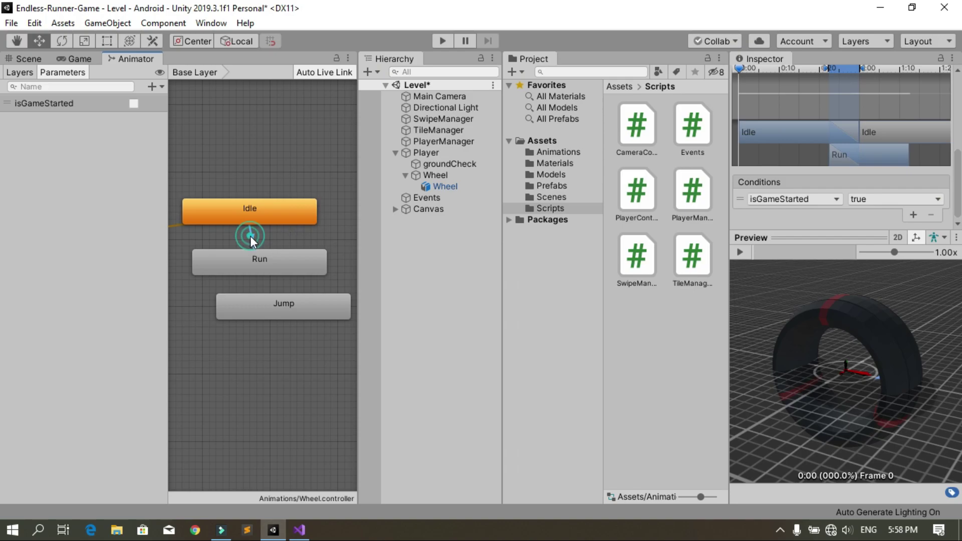
pyautogui.scroll(5, 823, 176)
pyautogui.scroll(-4, 826, 180)
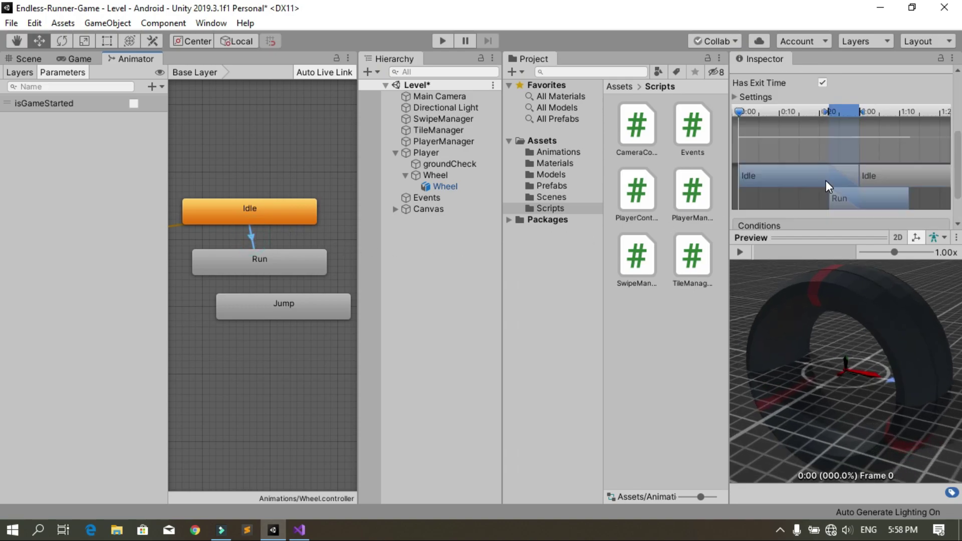
pyautogui.scroll(4, 958, 165)
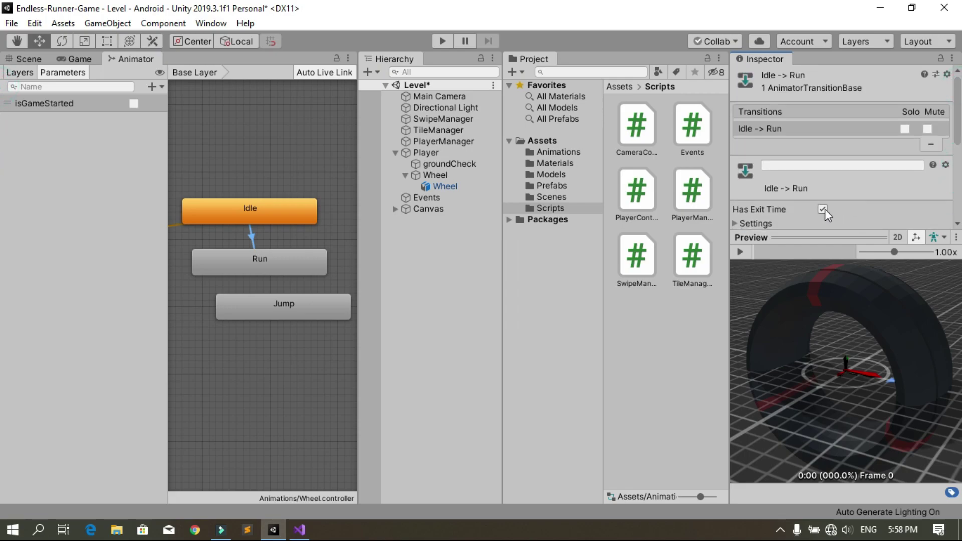
pyautogui.click(823, 209)
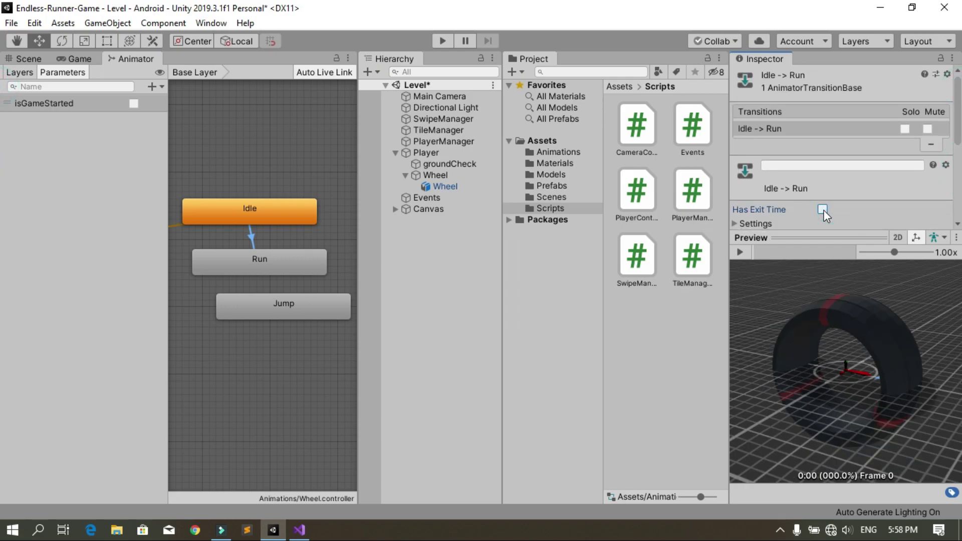
pyautogui.click(441, 41)
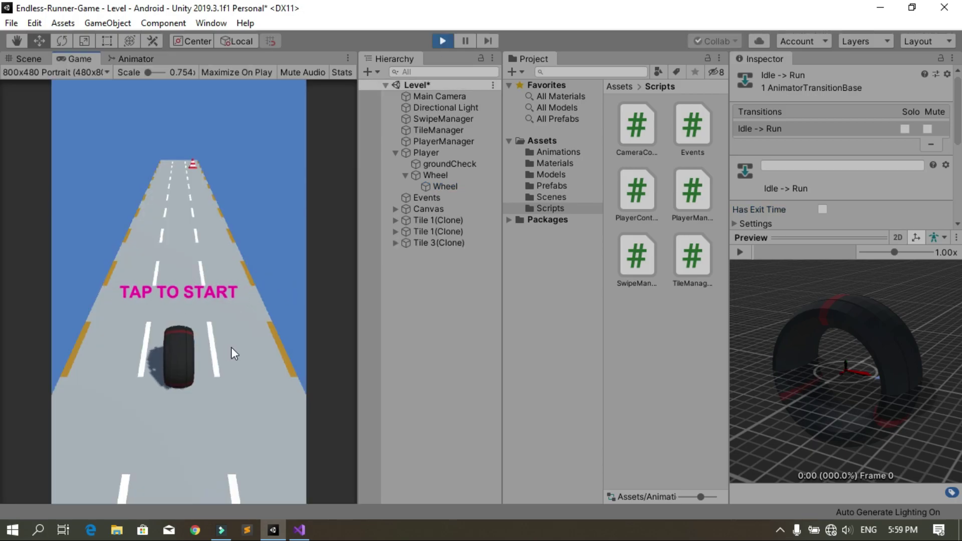
pyautogui.click(191, 344)
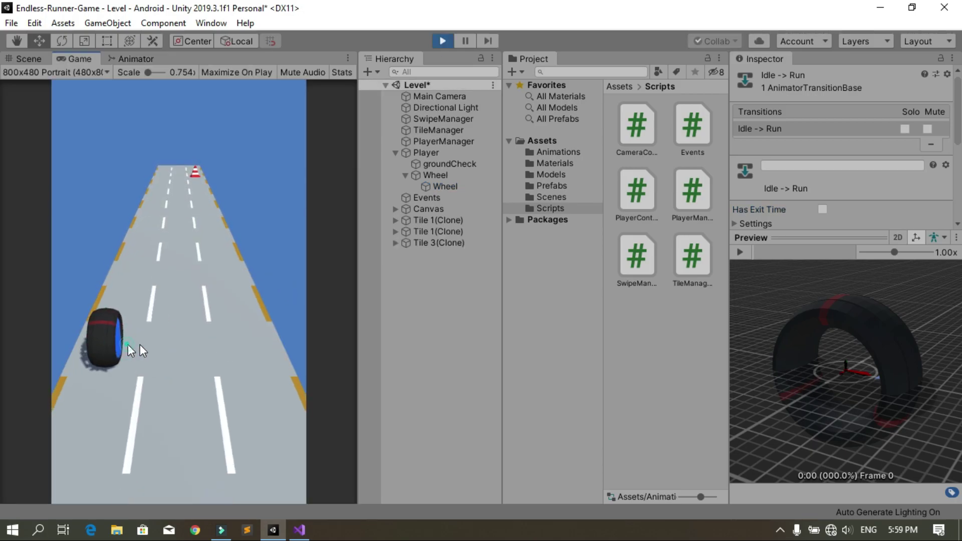